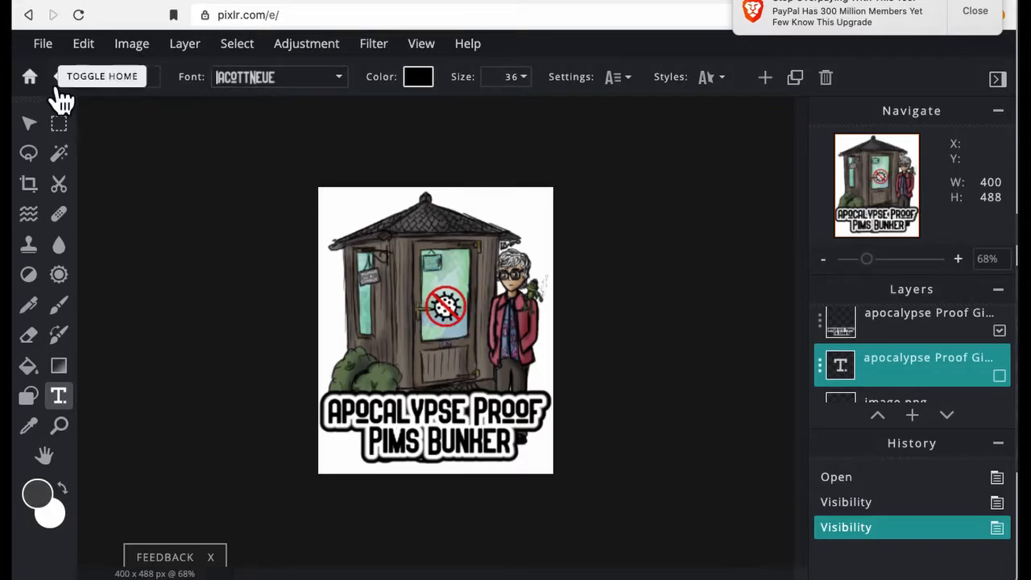
# - Open the image _IMG-20190413-WA0002.jpg from the Downloads folder
pyautogui.click(43, 44)
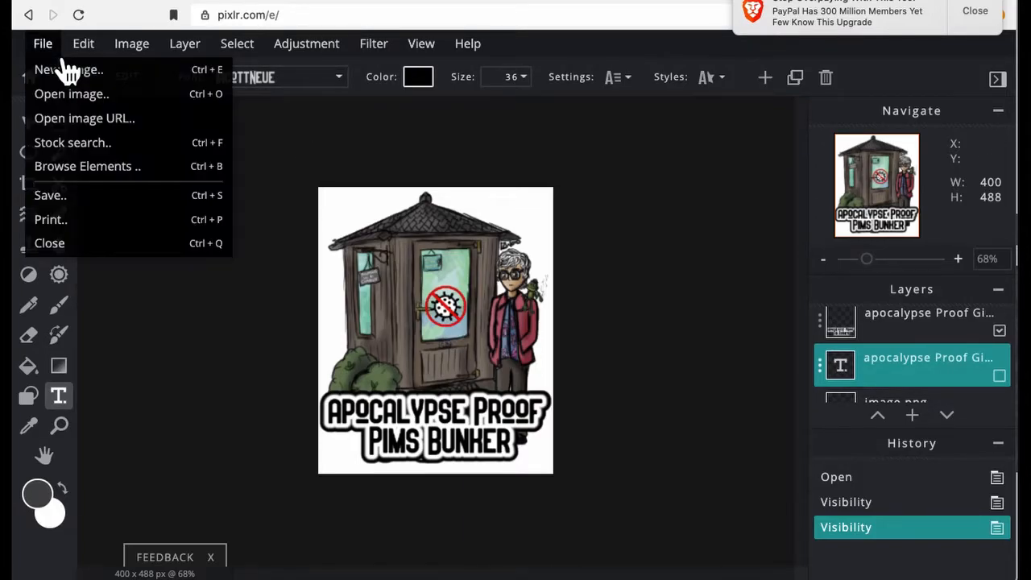
pyautogui.click(89, 95)
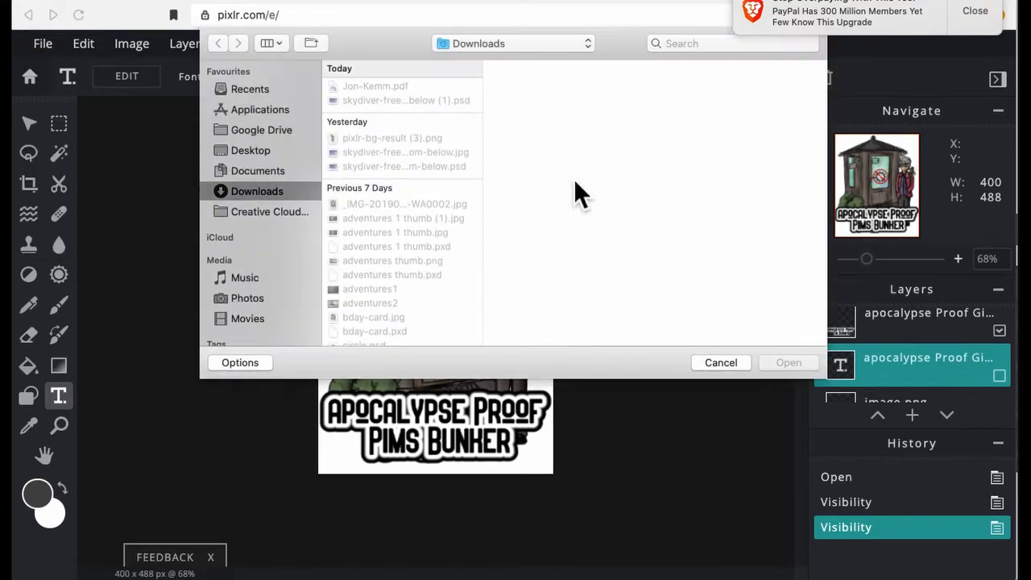
pyautogui.click(412, 204)
pyautogui.doubleClick(412, 204)
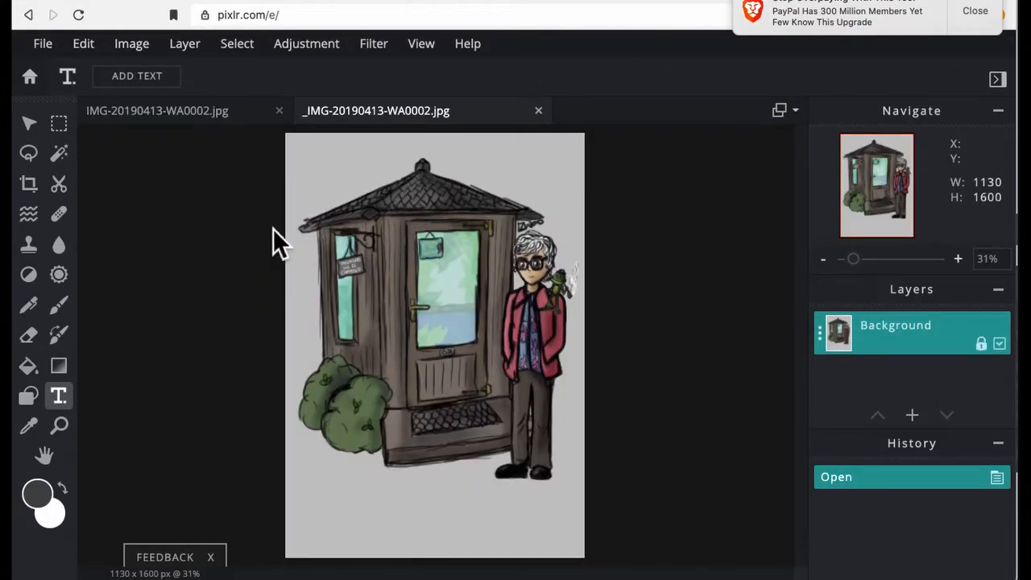
# - Select the grey background around the building and figure with the Wand tool and delete it
pyautogui.click(69, 165)
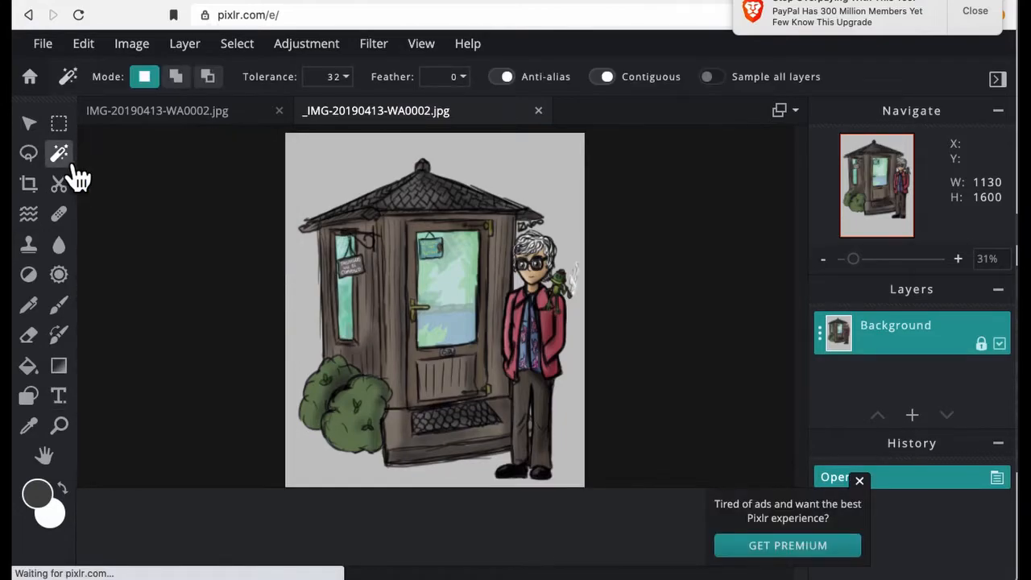
pyautogui.click(354, 159)
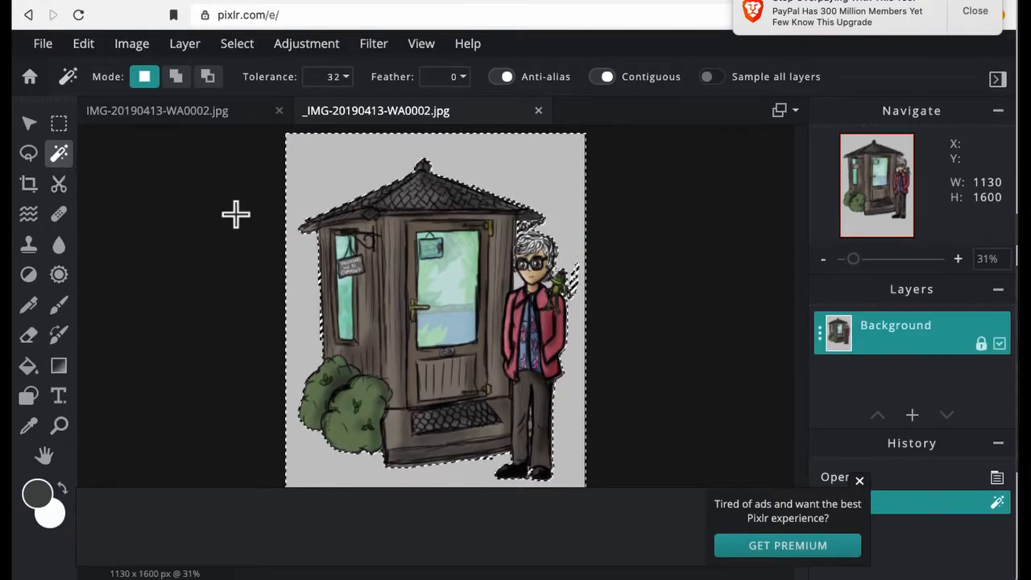
pyautogui.press('Delete')
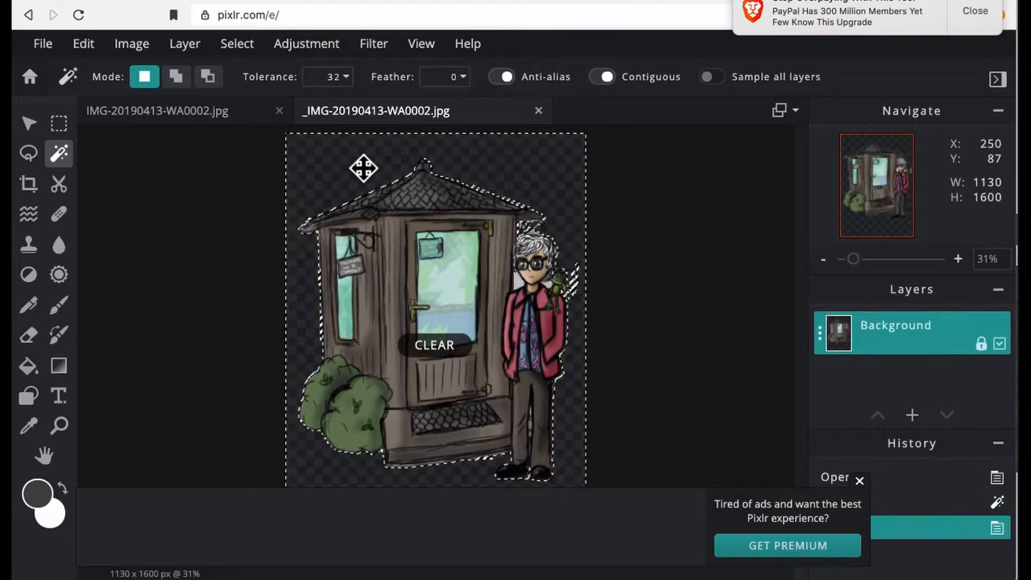
# - Wand-select and clear the leftover background patches around the man and the frog, and remove the selection
pyautogui.click(531, 297)
pyautogui.press('Delete')
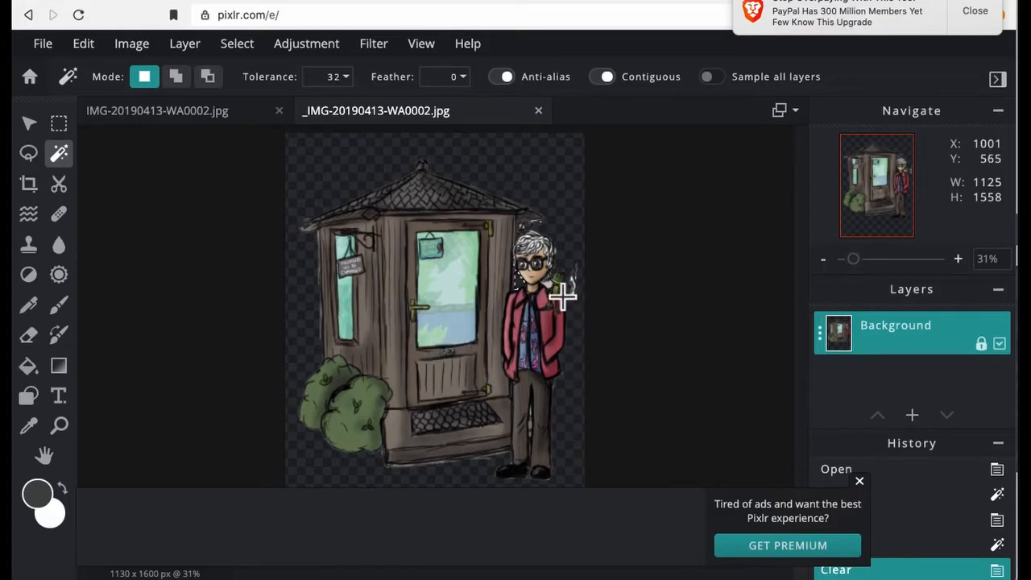
pyautogui.click(563, 297)
pyautogui.press('Delete')
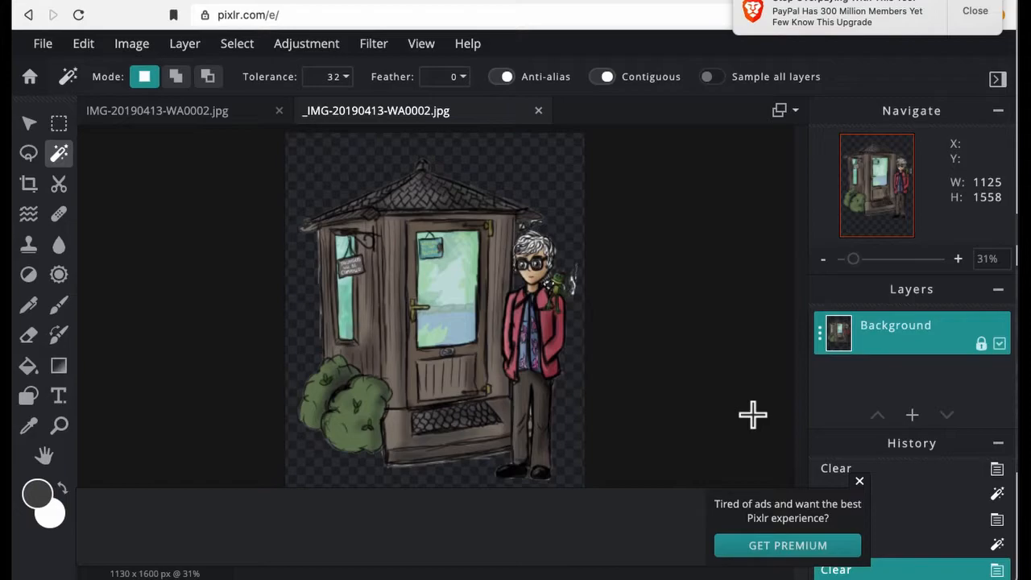
pyautogui.hotkey('ctrl', 'd')
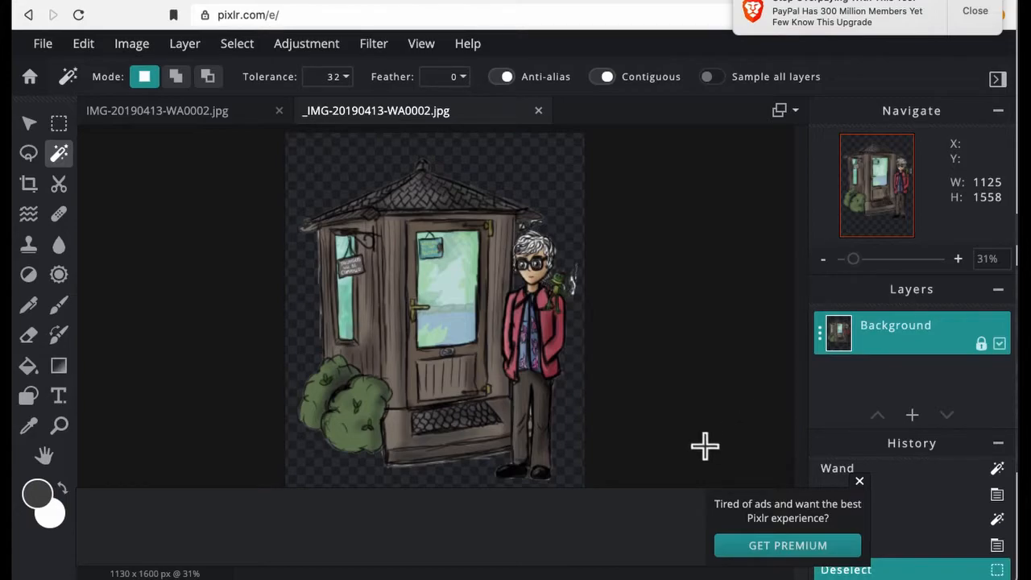
pyautogui.click(860, 481)
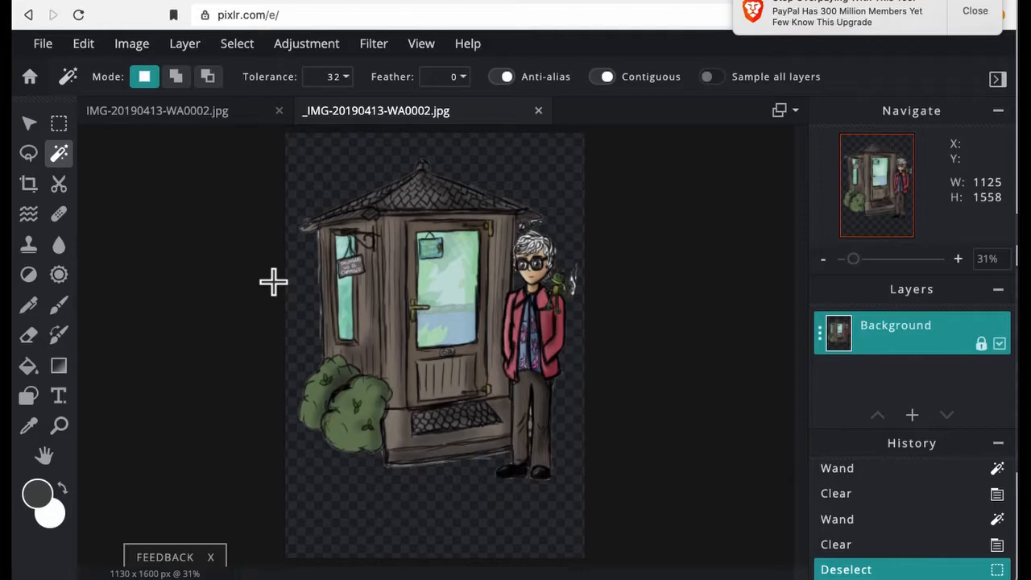
# - Add a new text layer reading "Apocalypse Proof Gin Bunker", correcting the spelling of its first word
pyautogui.click(69, 407)
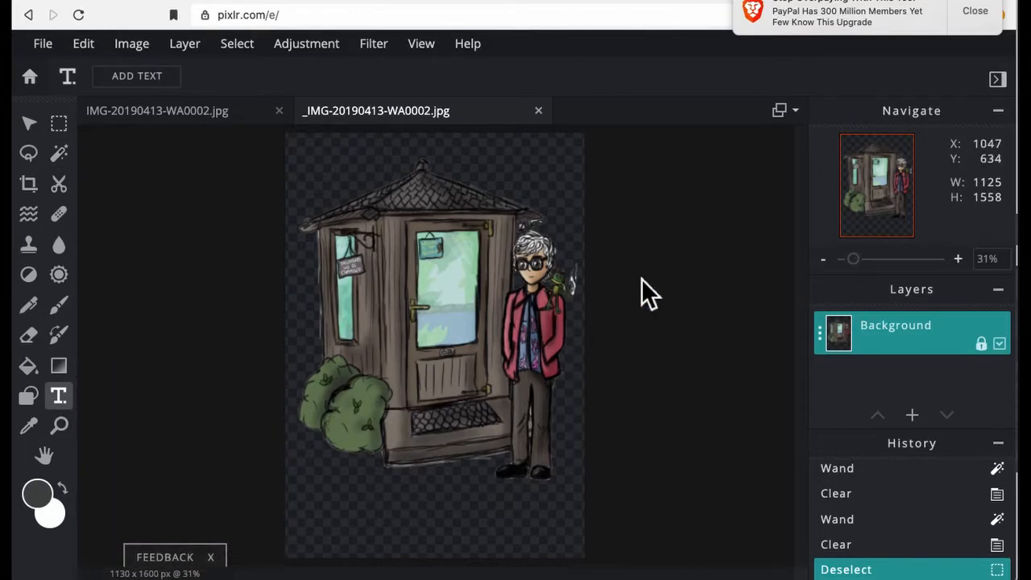
pyautogui.click(434, 351)
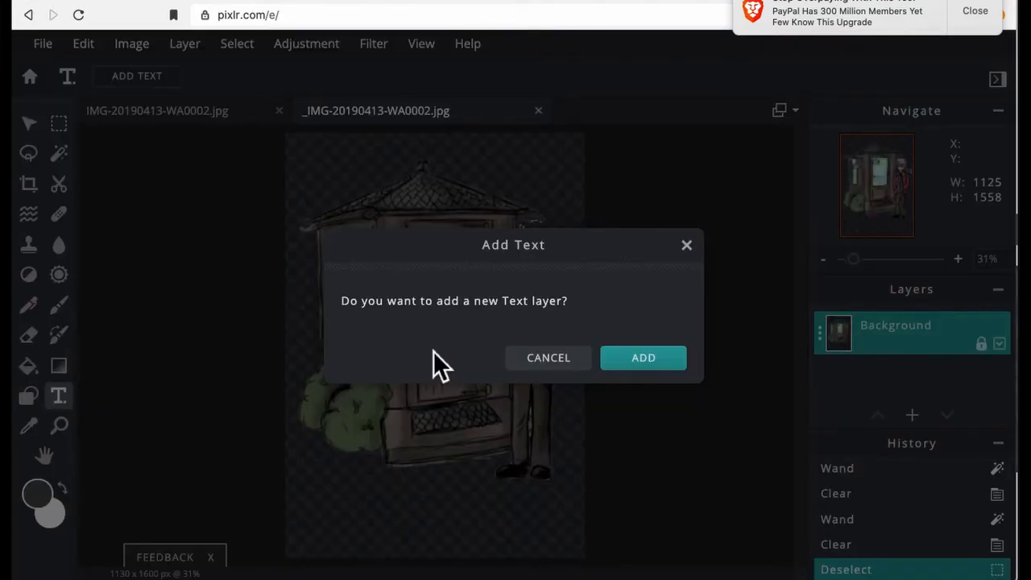
pyautogui.click(662, 370)
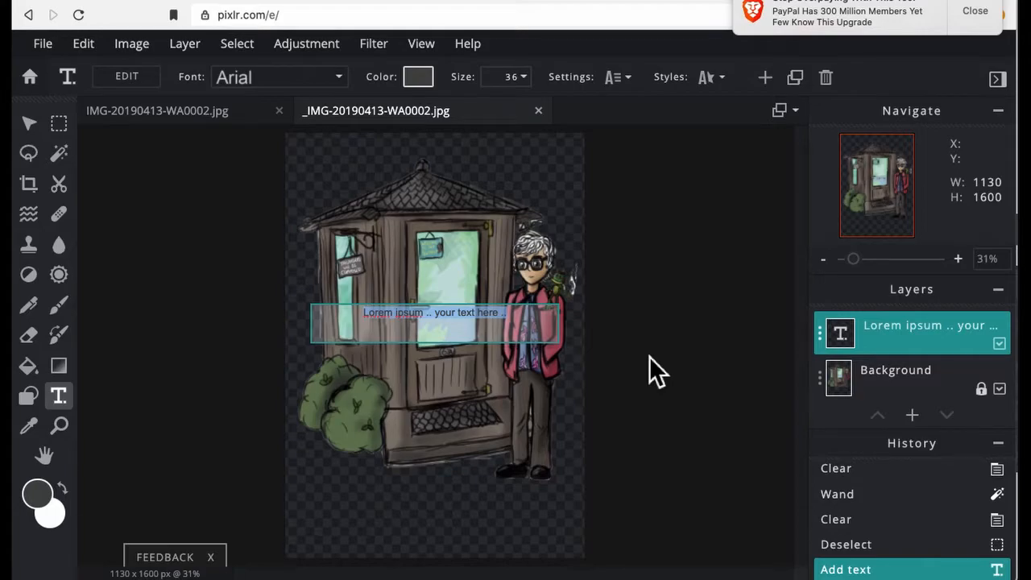
pyautogui.write('A')
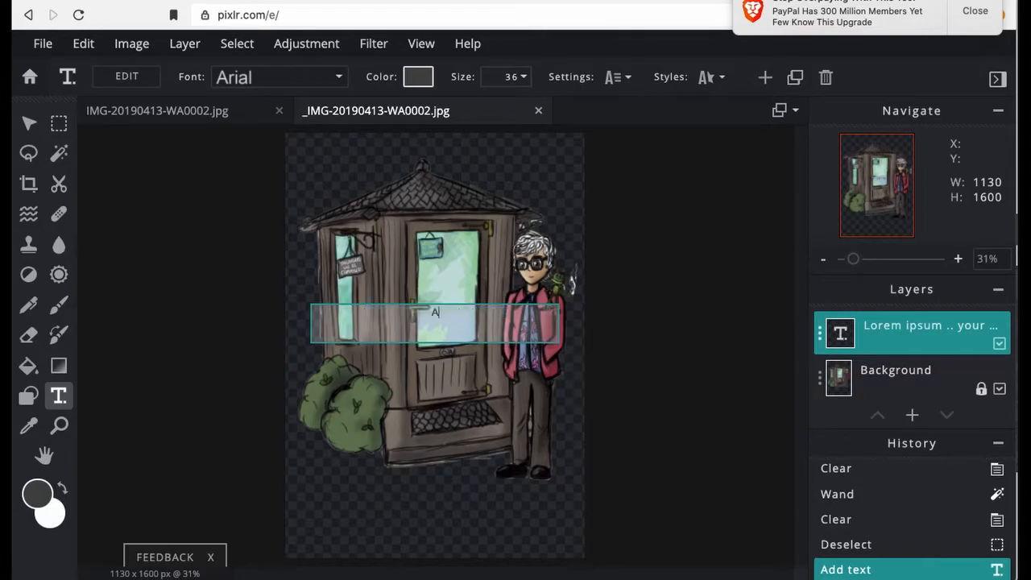
pyautogui.write('polalypse Pr')
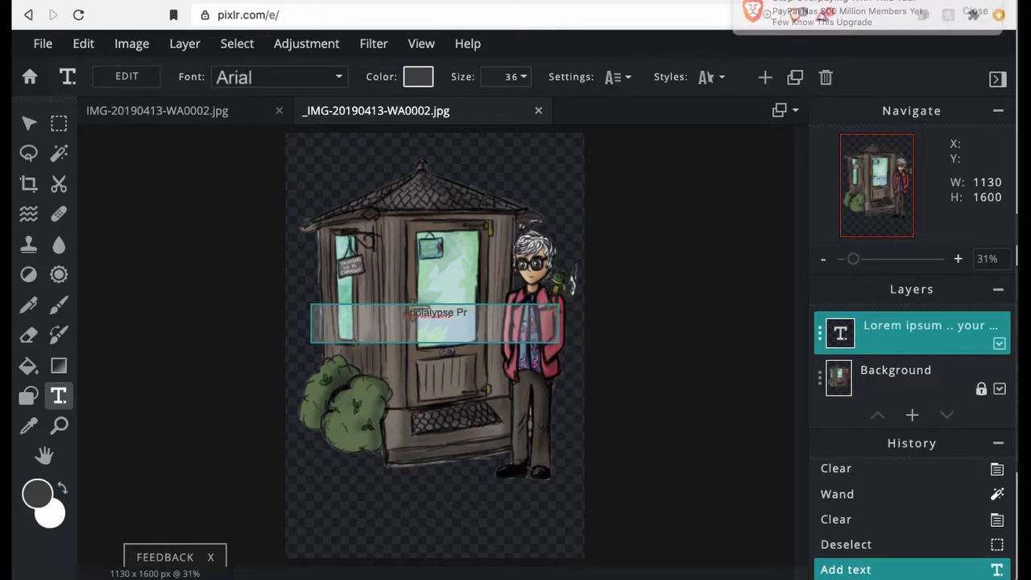
pyautogui.write('oof')
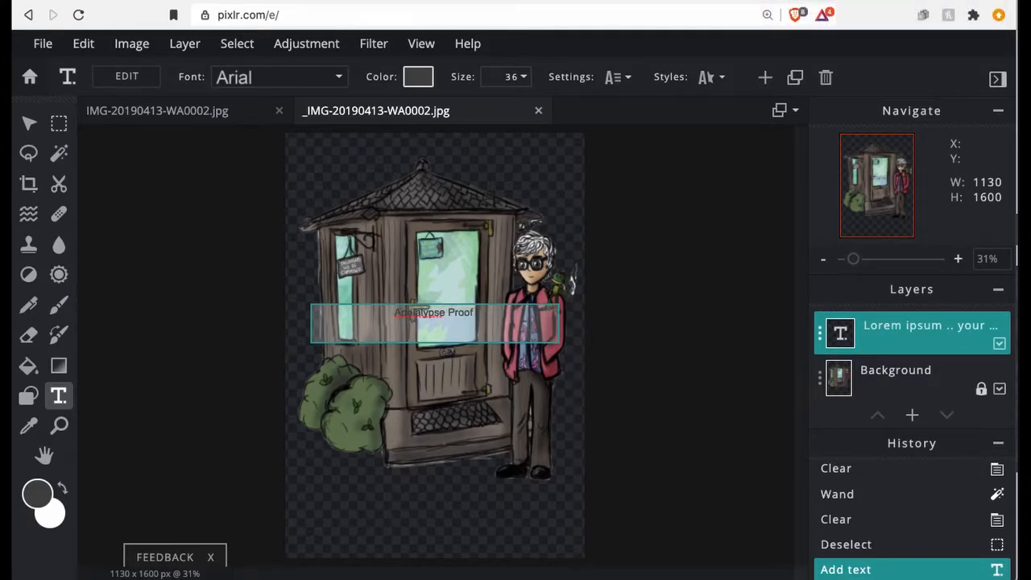
pyautogui.write(' Gin Bunk')
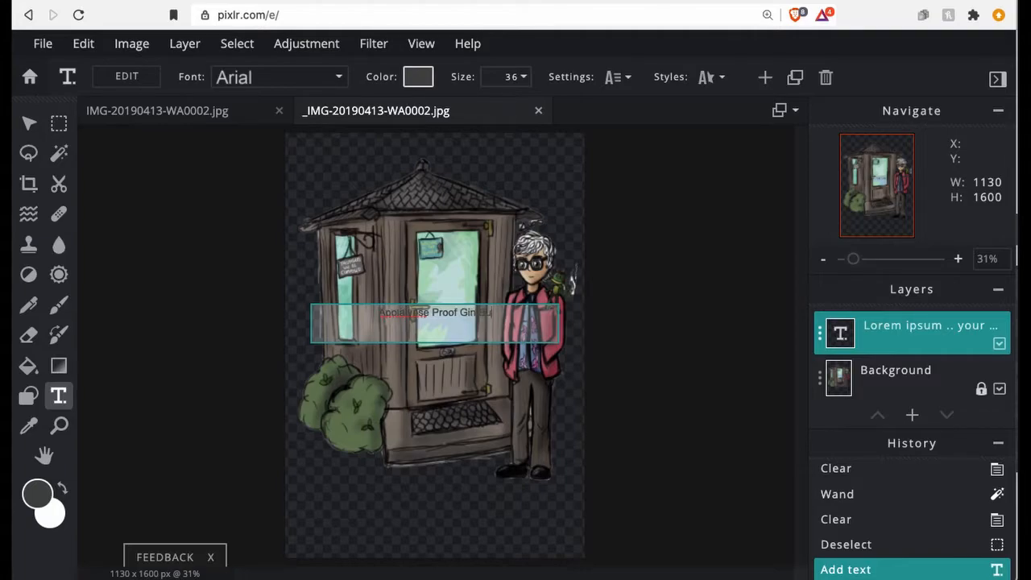
pyautogui.write('er')
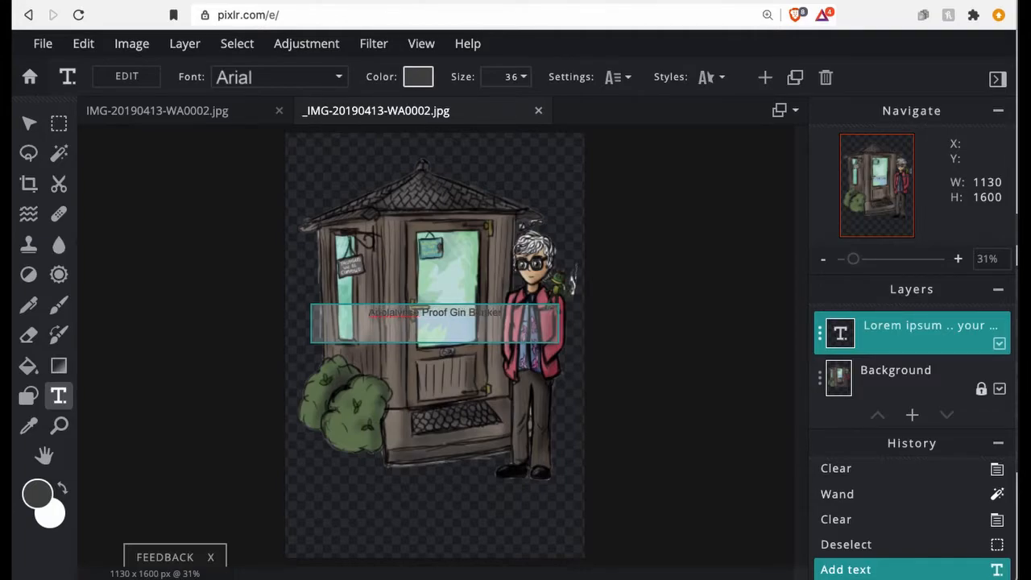
pyautogui.rightClick(401, 316)
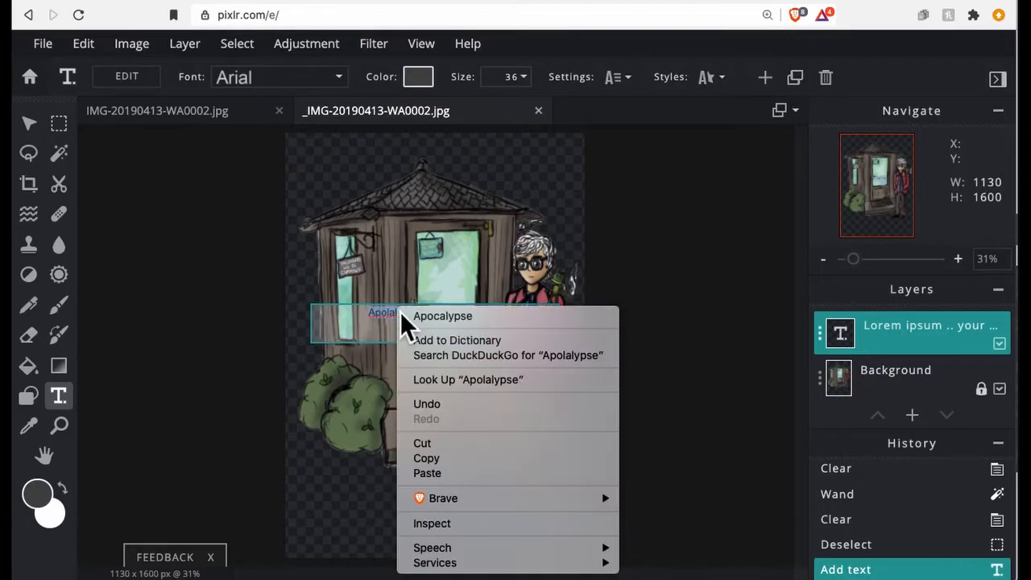
pyautogui.click(432, 316)
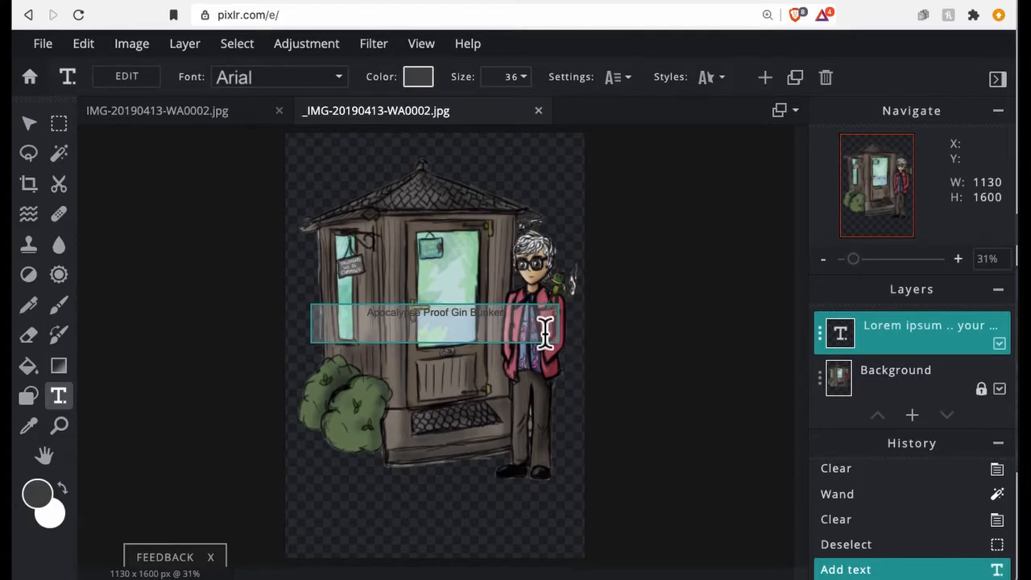
pyautogui.click(314, 329)
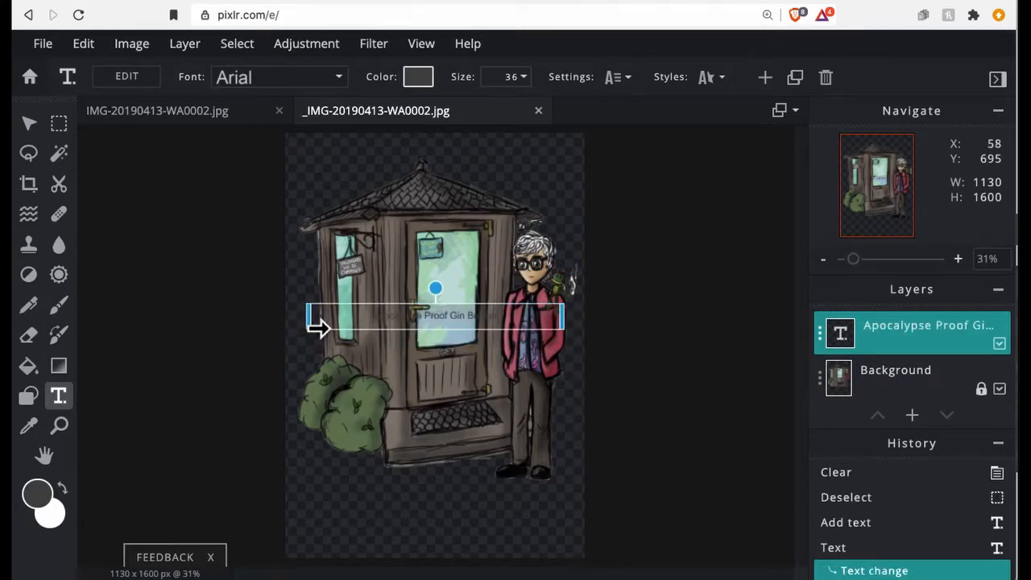
# - Move the text down to the base of the building and set its font to IacottNeue
pyautogui.moveTo(473, 344); pyautogui.dragTo(481, 483)
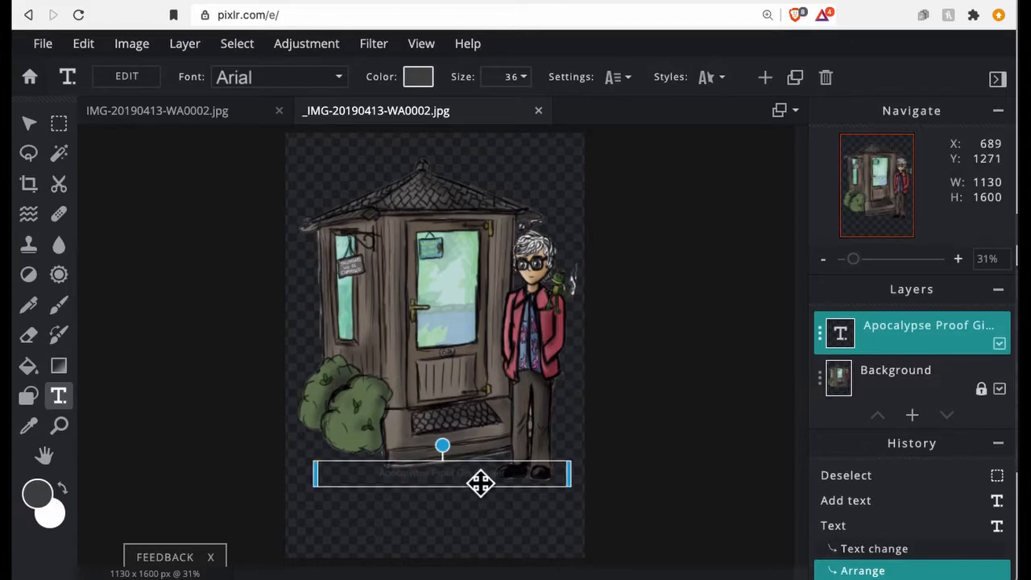
pyautogui.click(359, 81)
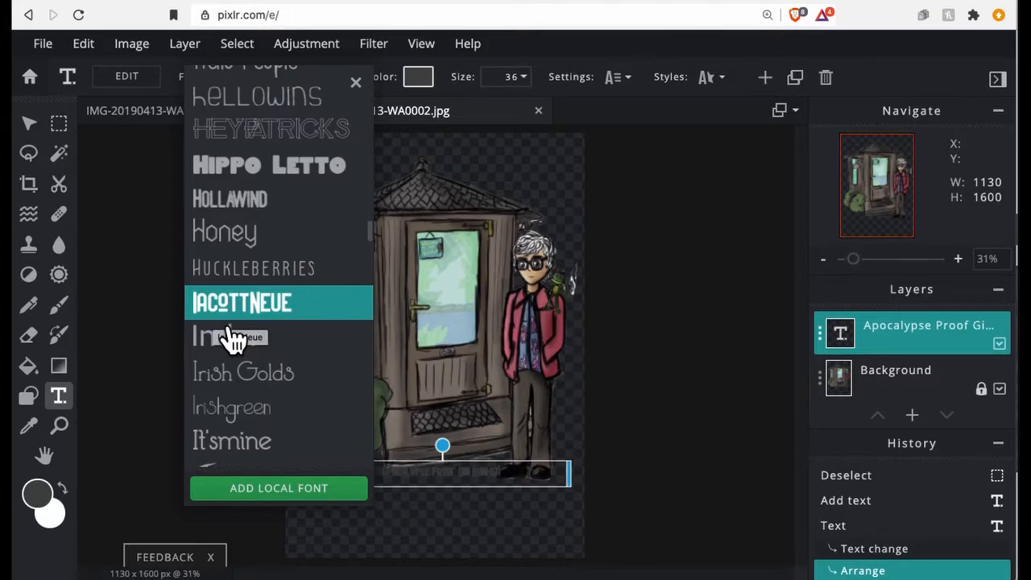
pyautogui.click(277, 306)
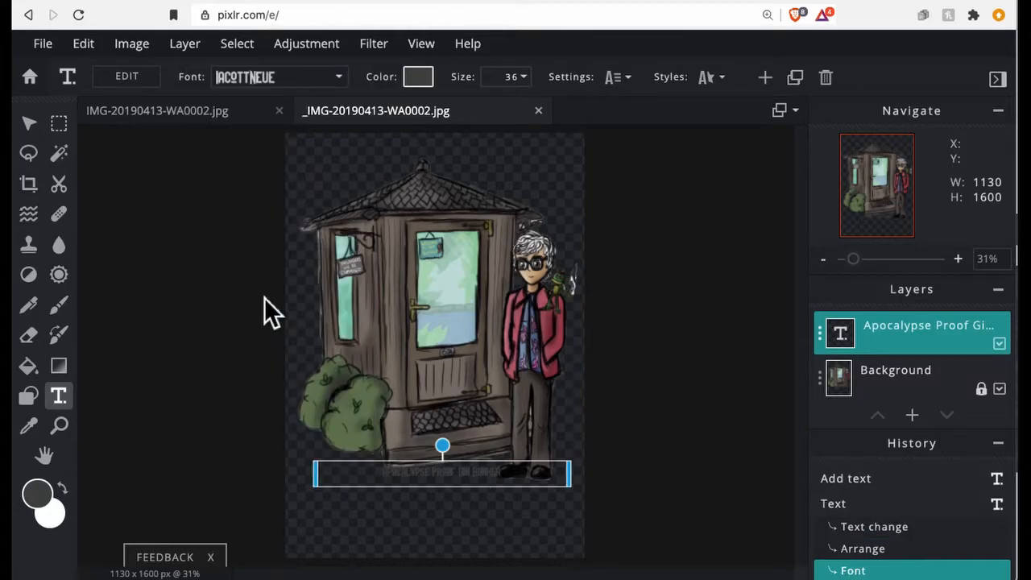
# - Set the text colour to black (#000000)
pyautogui.click(429, 82)
pyautogui.click(408, 324)
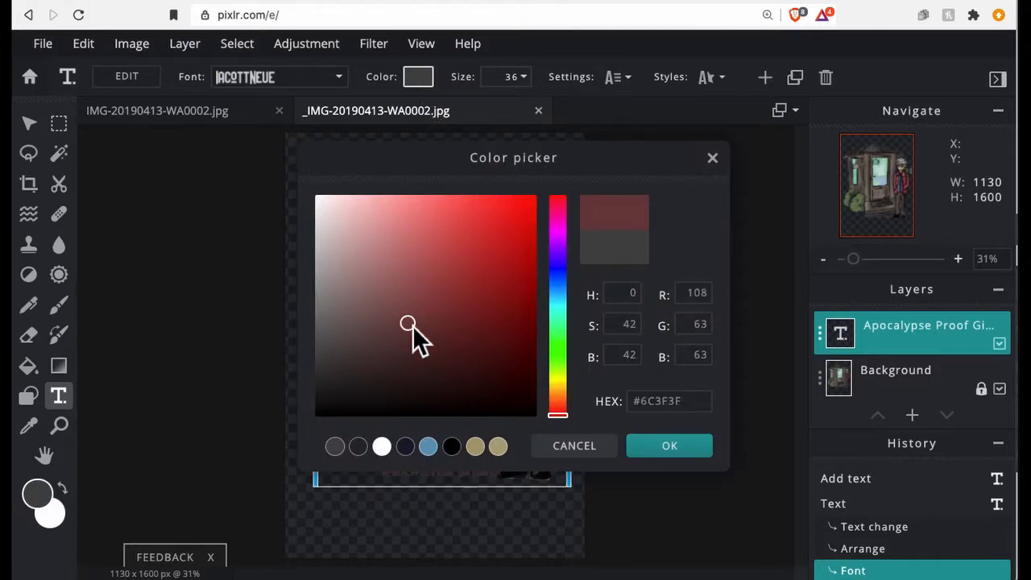
pyautogui.moveTo(412, 325); pyautogui.dragTo(341, 473)
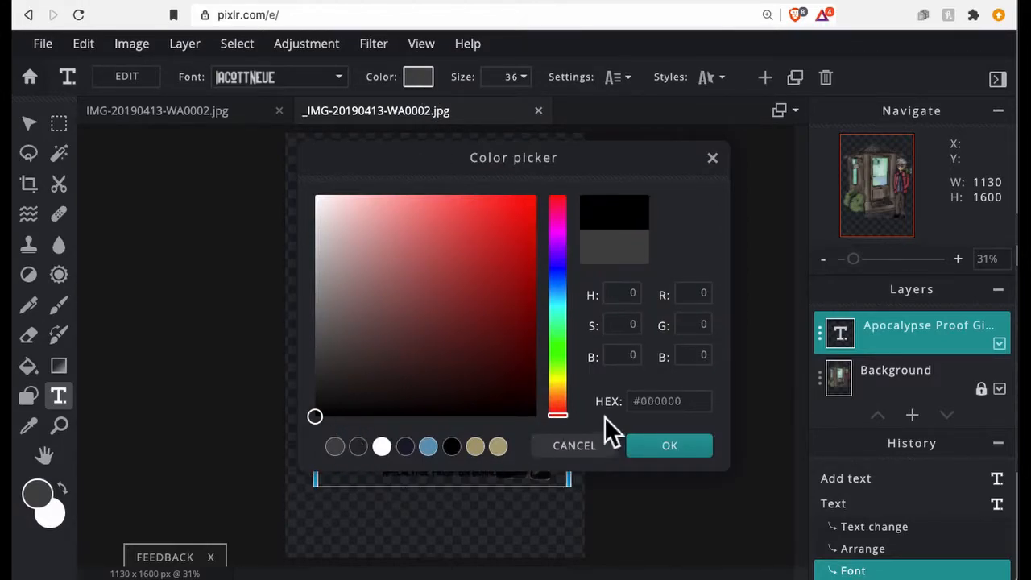
pyautogui.click(670, 450)
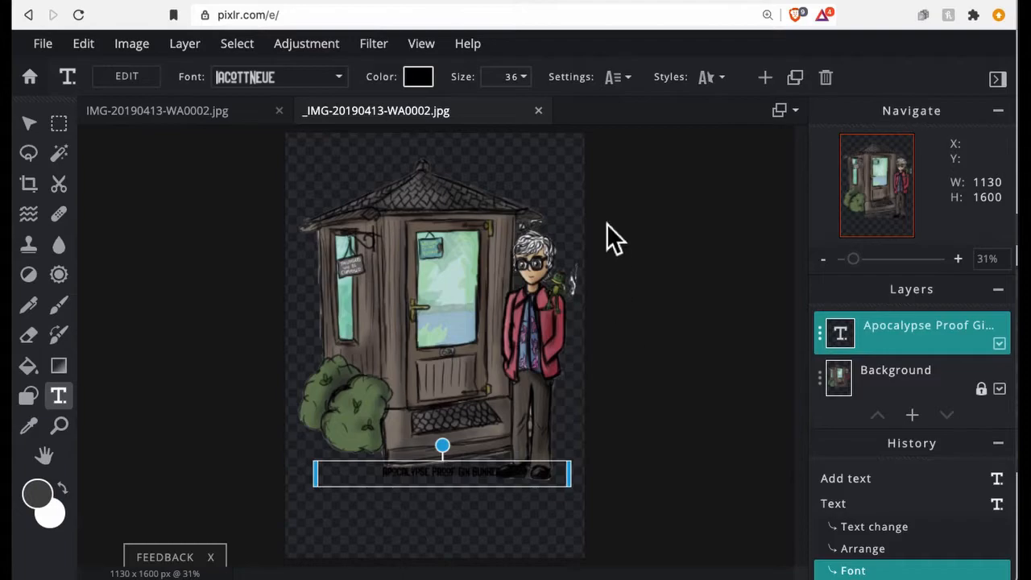
# - Set the text size to 168 and move the text block up over the middle of the building
pyautogui.click(529, 81)
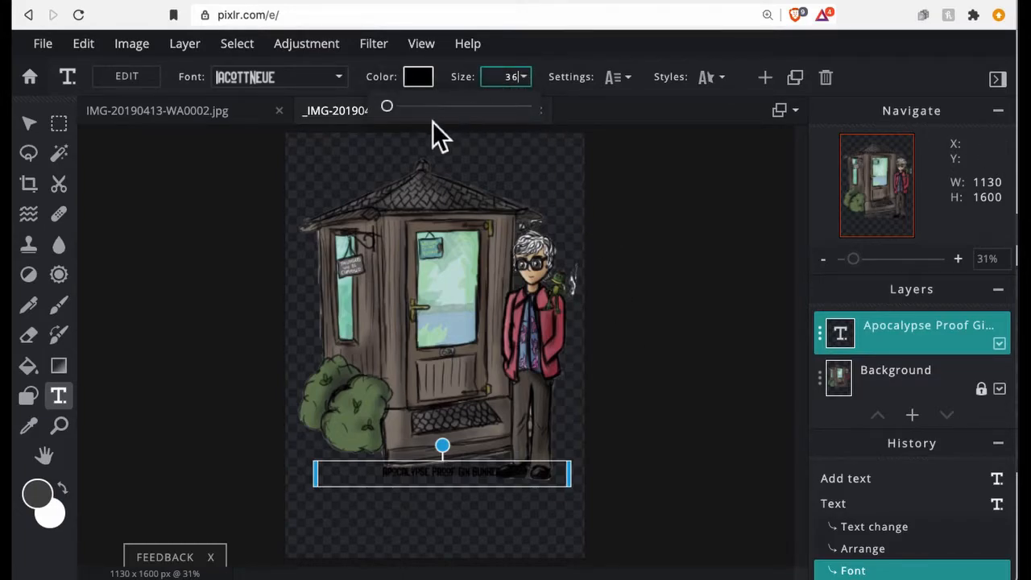
pyautogui.click(410, 110)
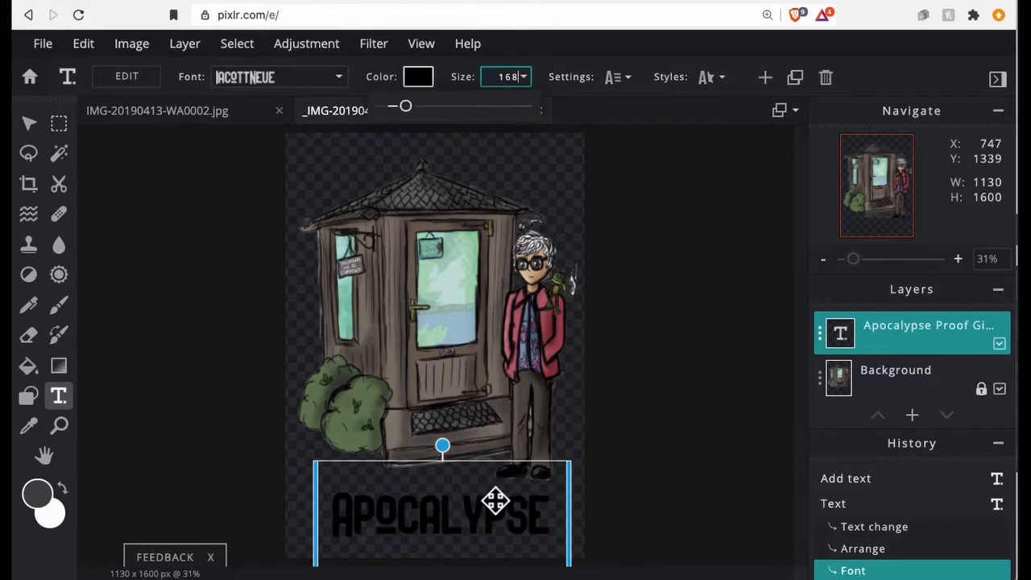
pyautogui.click(489, 530)
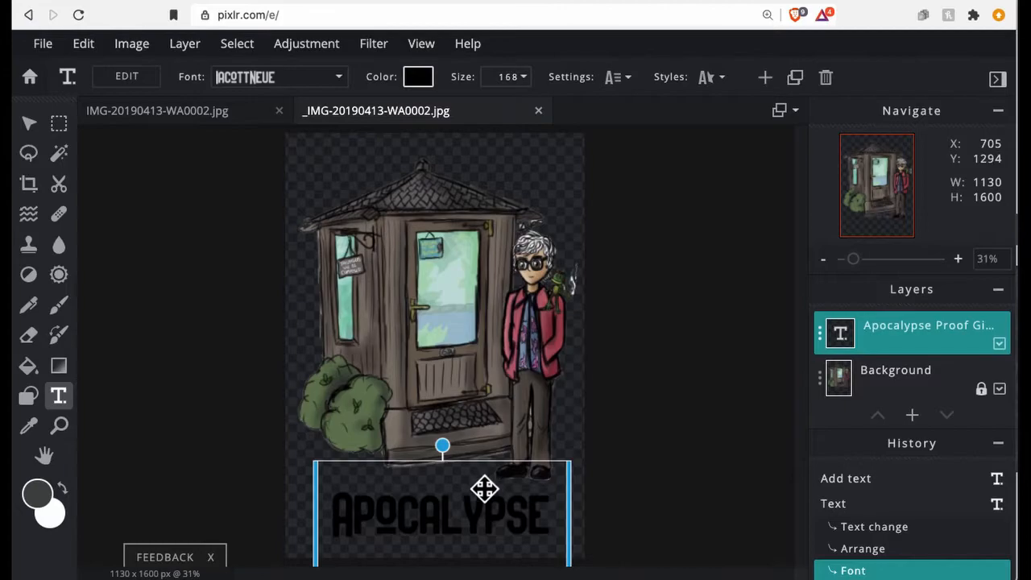
pyautogui.moveTo(484, 486); pyautogui.dragTo(487, 269)
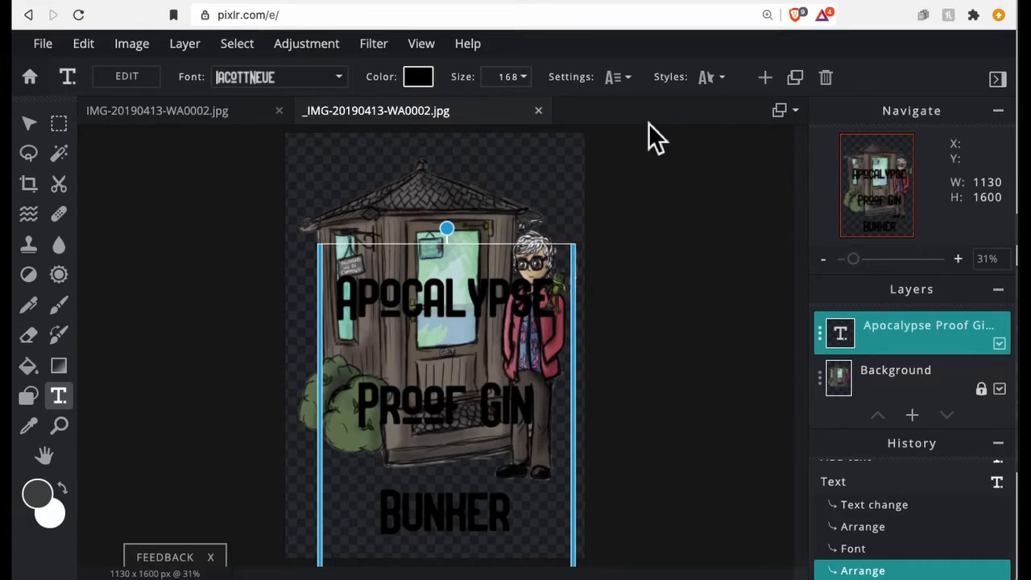
# - Tighten the text's line space to -61
pyautogui.click(628, 78)
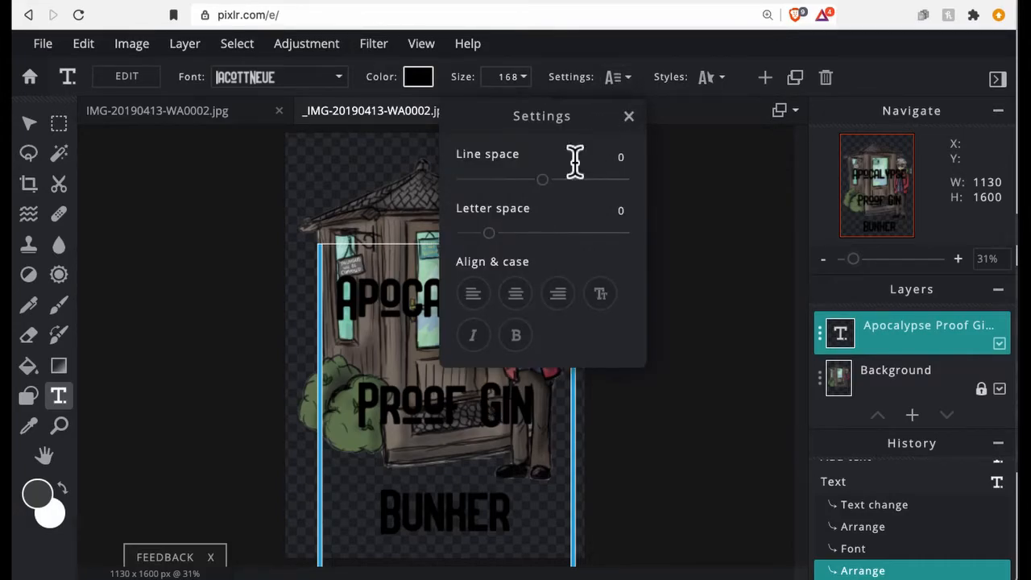
pyautogui.click(489, 184)
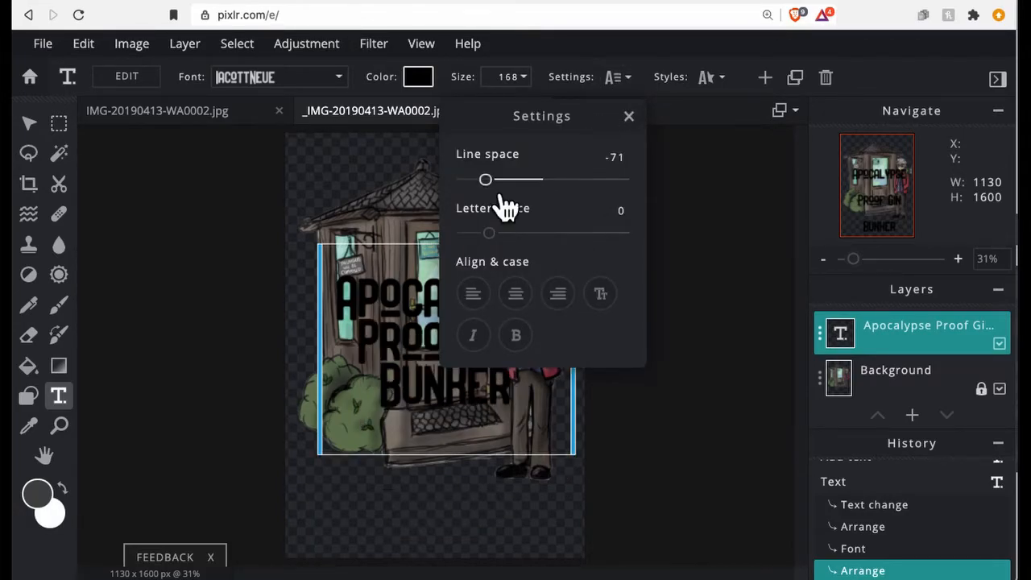
pyautogui.moveTo(496, 190); pyautogui.dragTo(511, 197)
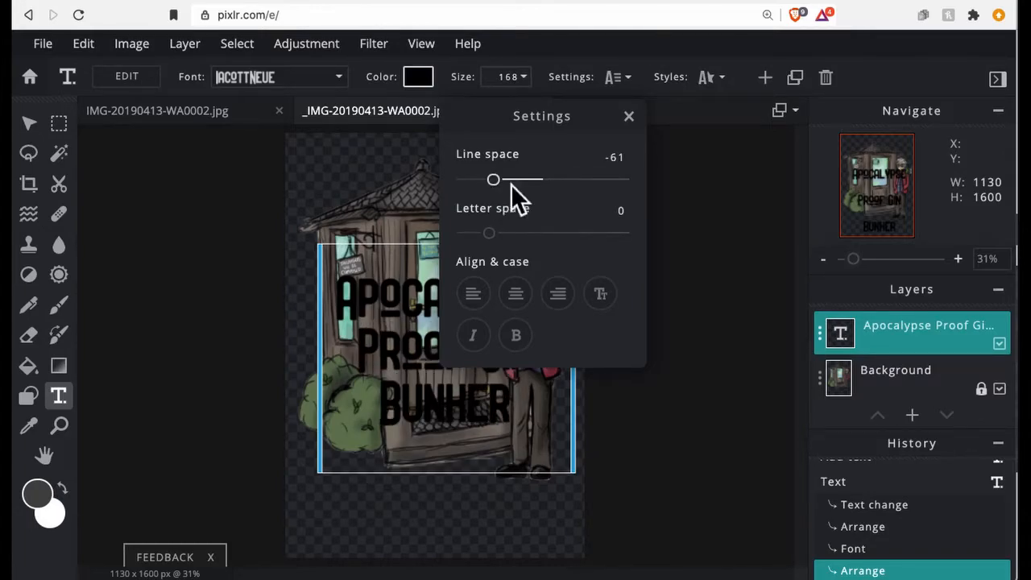
pyautogui.click(631, 120)
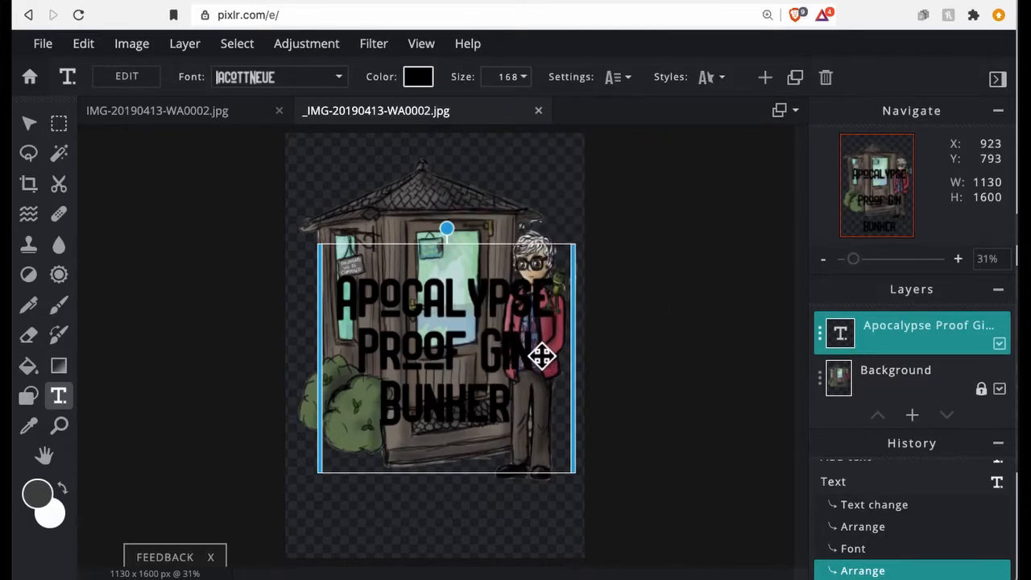
# - Move the title text down over the base of the building and rasterize the text layer
pyautogui.moveTo(515, 315); pyautogui.dragTo(507, 427)
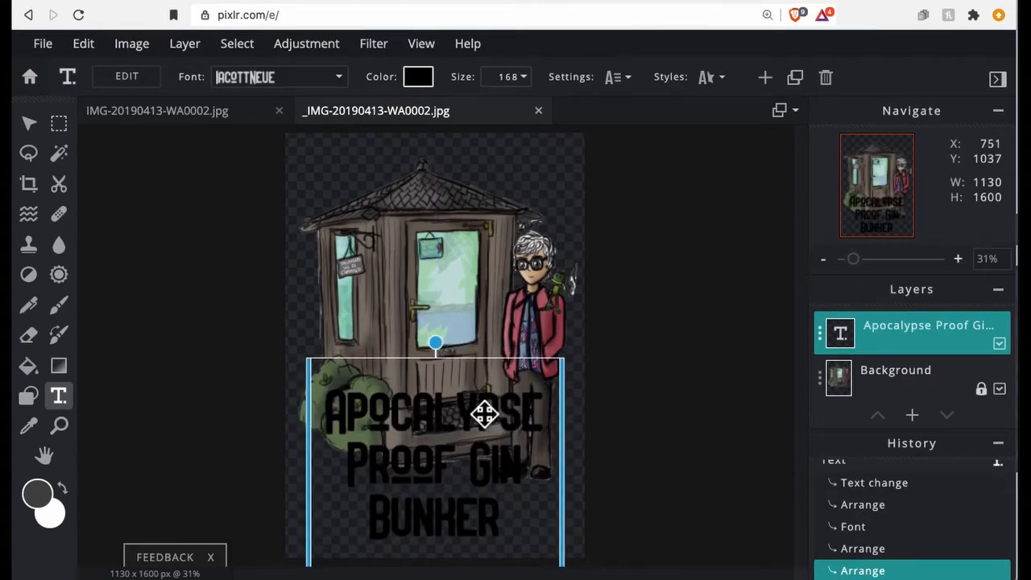
pyautogui.click(187, 44)
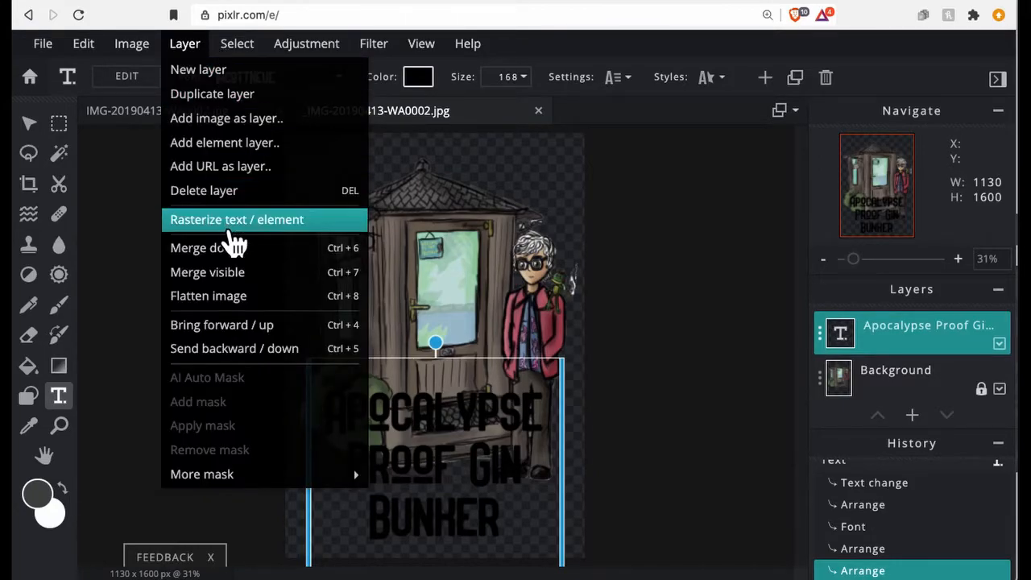
pyautogui.click(291, 232)
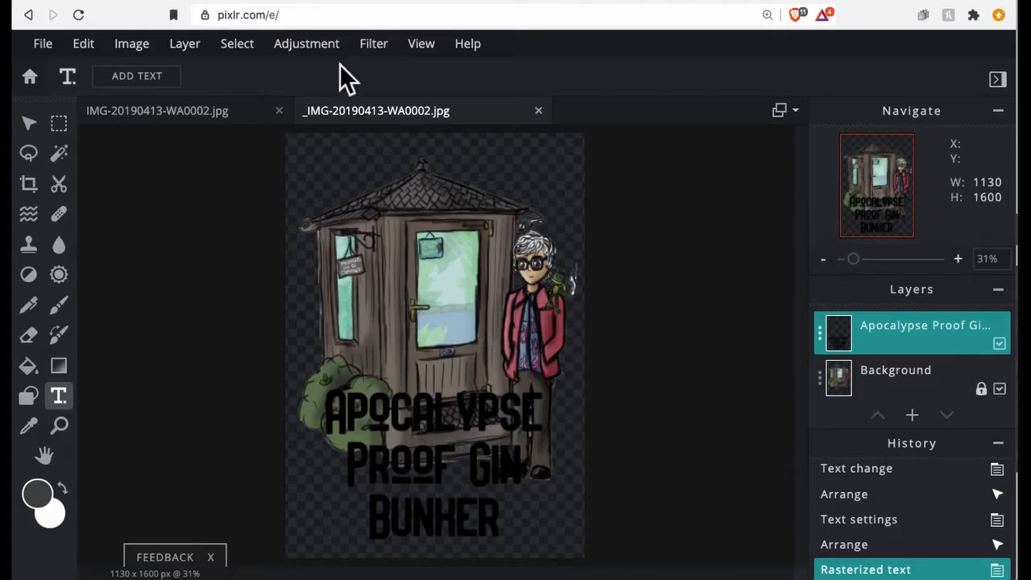
# - Apply a white outer glow to the title with 15px size, 50% feather and 100% opacity
pyautogui.click(374, 44)
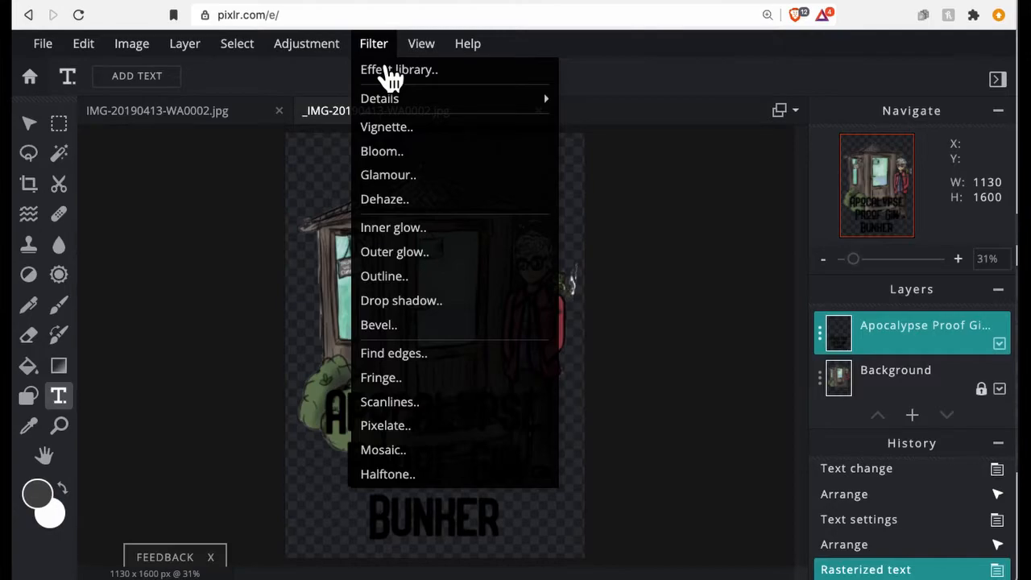
pyautogui.click(306, 44)
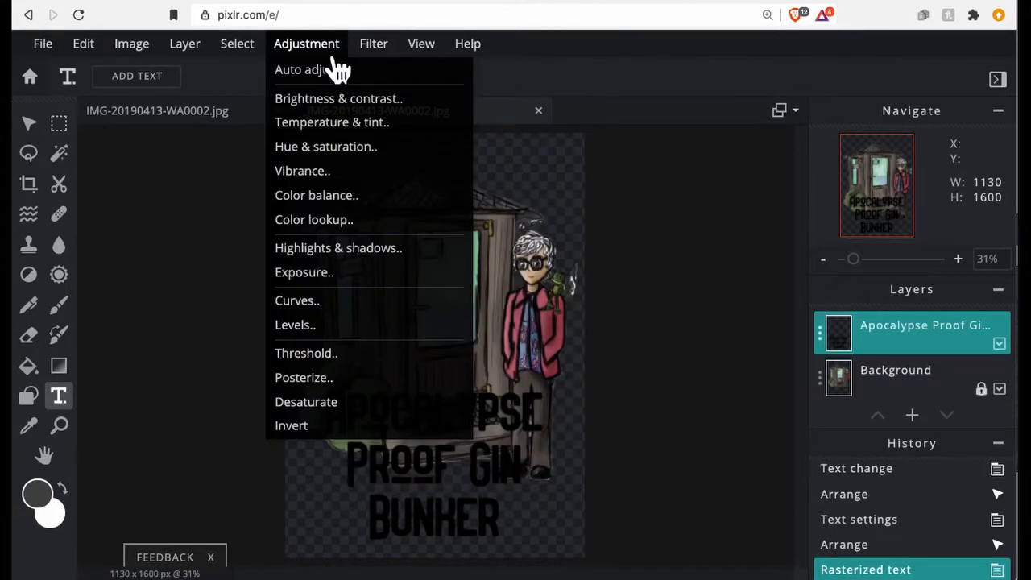
pyautogui.moveTo(391, 63)
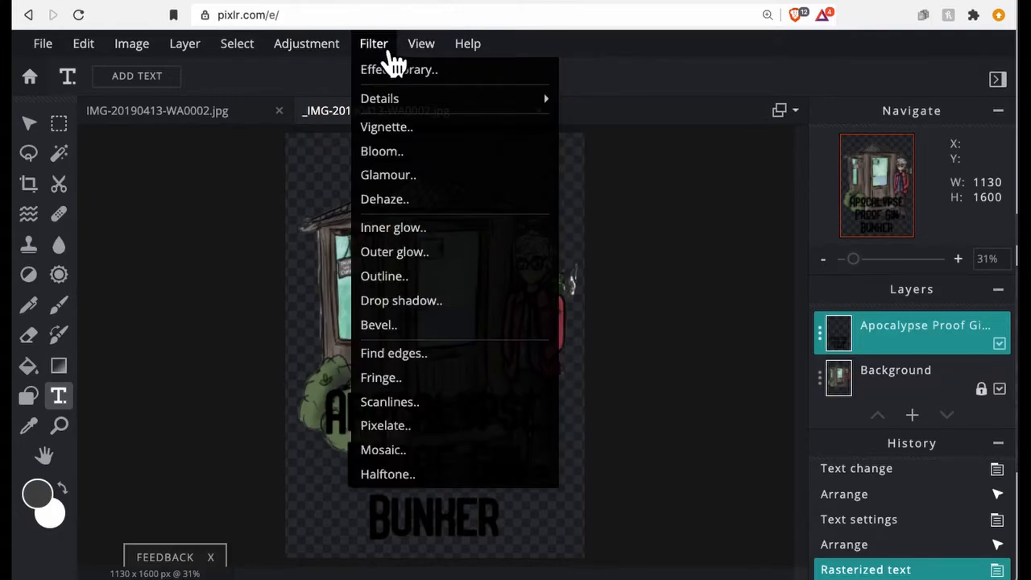
pyautogui.click(405, 251)
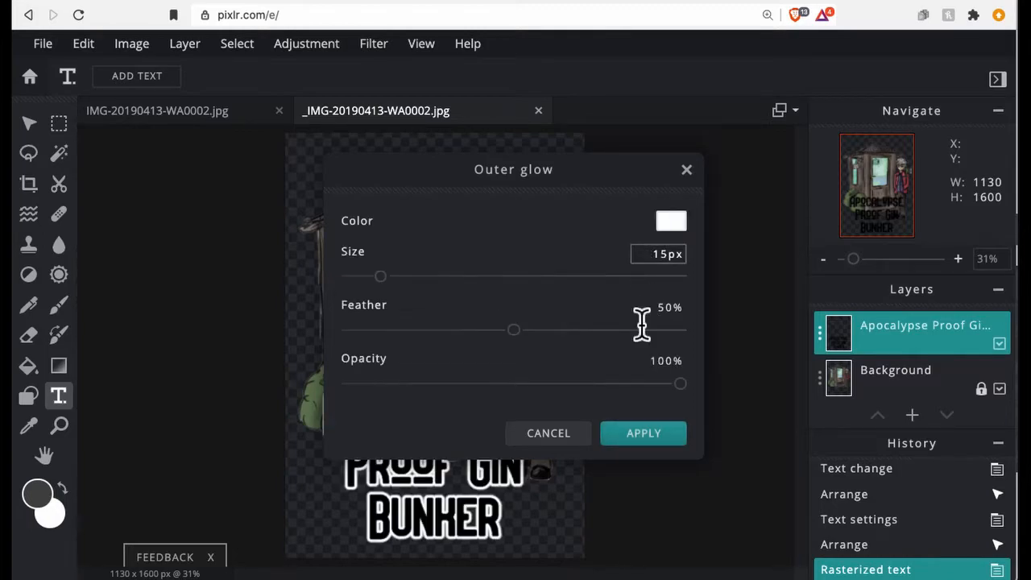
pyautogui.click(666, 437)
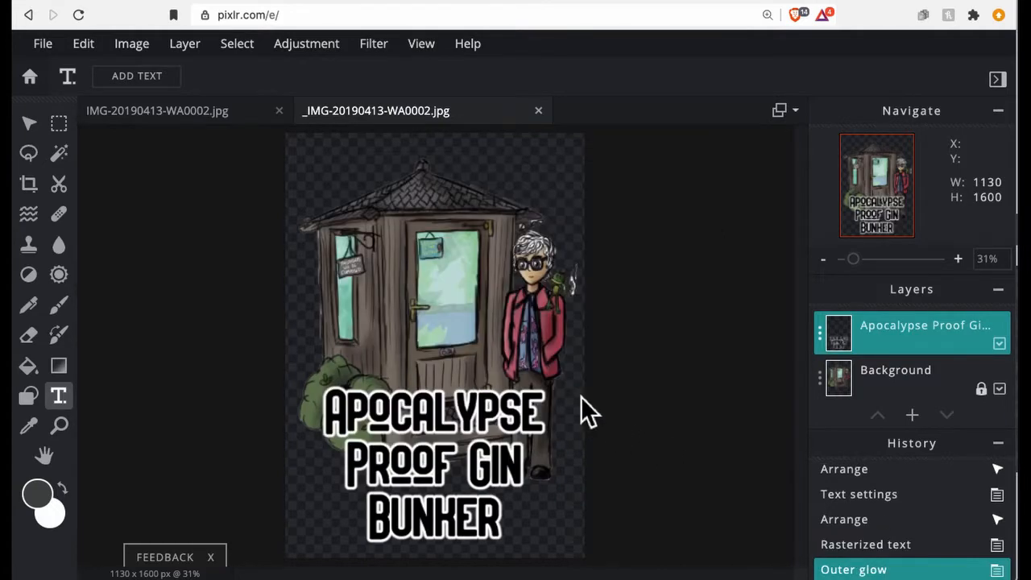
# - Apply a second white outer glow of 15px to the title to thicken its white border
pyautogui.click(326, 52)
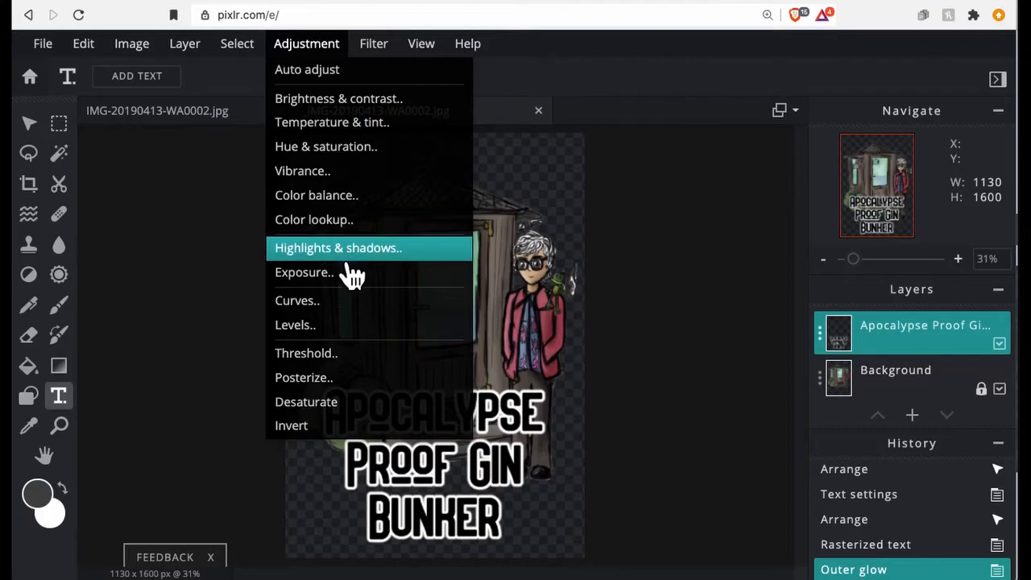
pyautogui.click(374, 43)
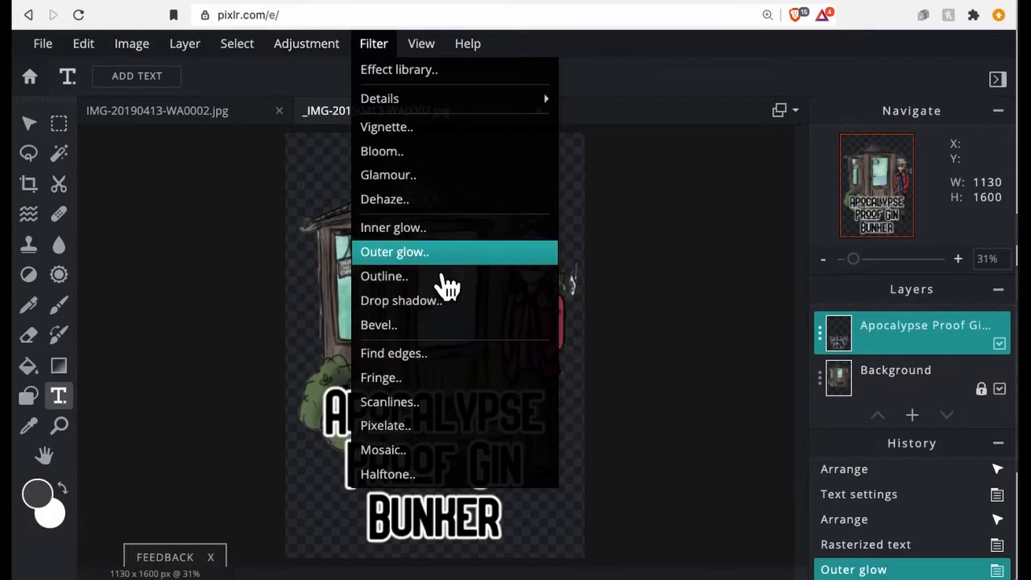
pyautogui.click(433, 255)
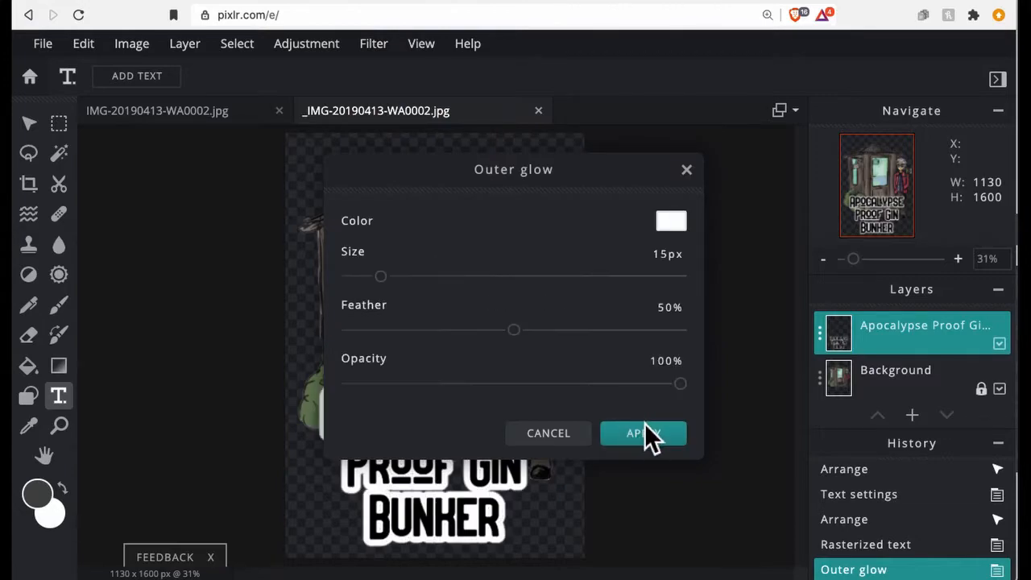
pyautogui.click(644, 435)
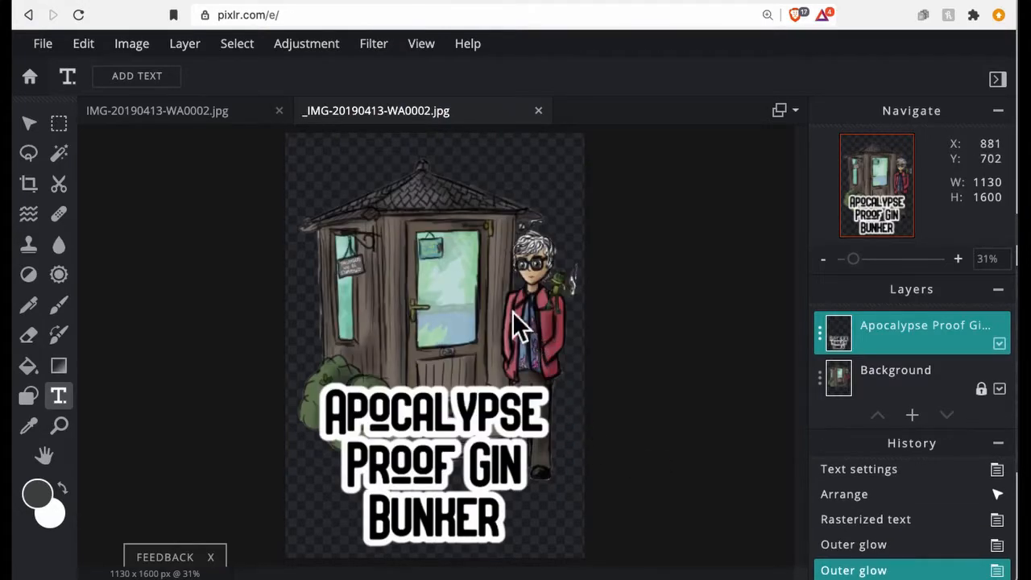
# - Add a black (#000000) outer glow around the title's white border, with 15px size, 50% feather and 100% opacity
pyautogui.click(345, 67)
pyautogui.click(393, 52)
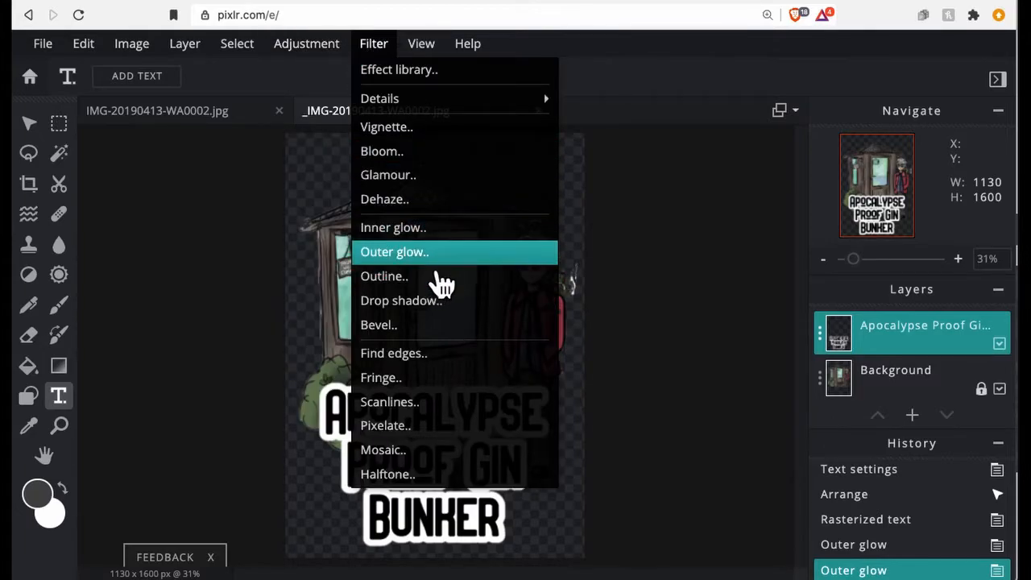
pyautogui.click(430, 253)
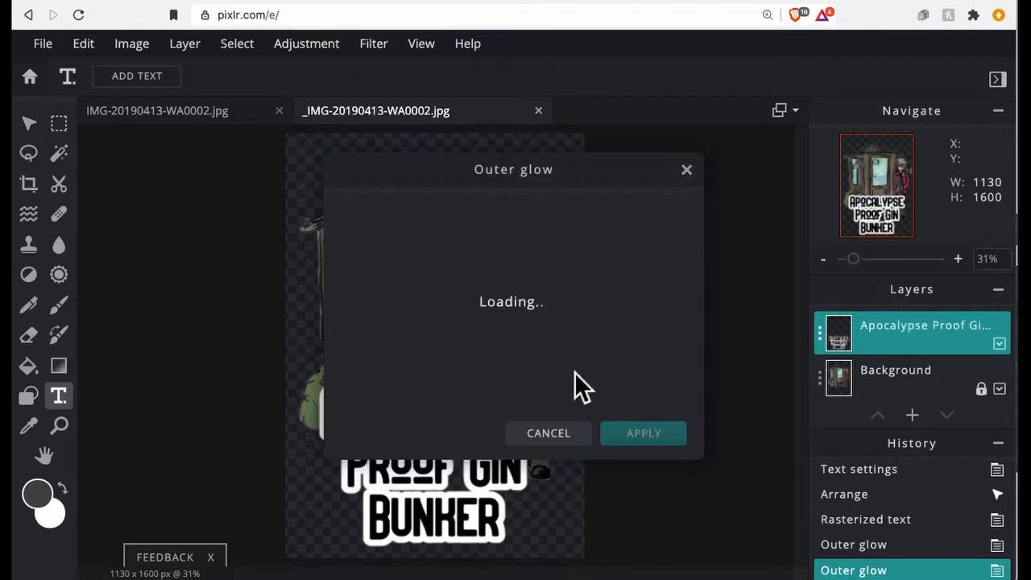
pyautogui.click(673, 222)
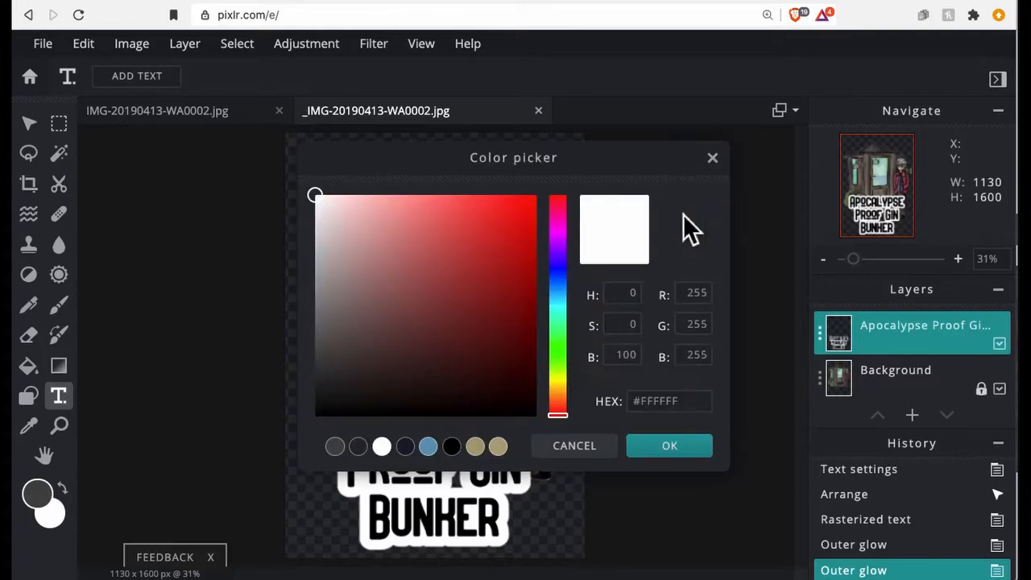
pyautogui.moveTo(402, 324)
pyautogui.mouseDown()
pyautogui.moveTo(510, 368)
pyautogui.moveTo(596, 461)
pyautogui.mouseUp()
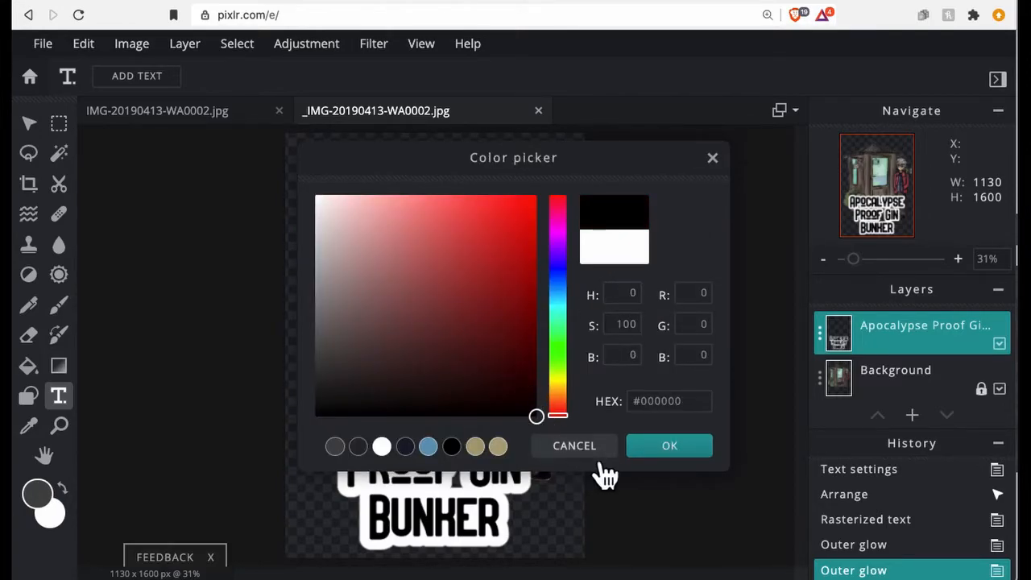
pyautogui.click(670, 448)
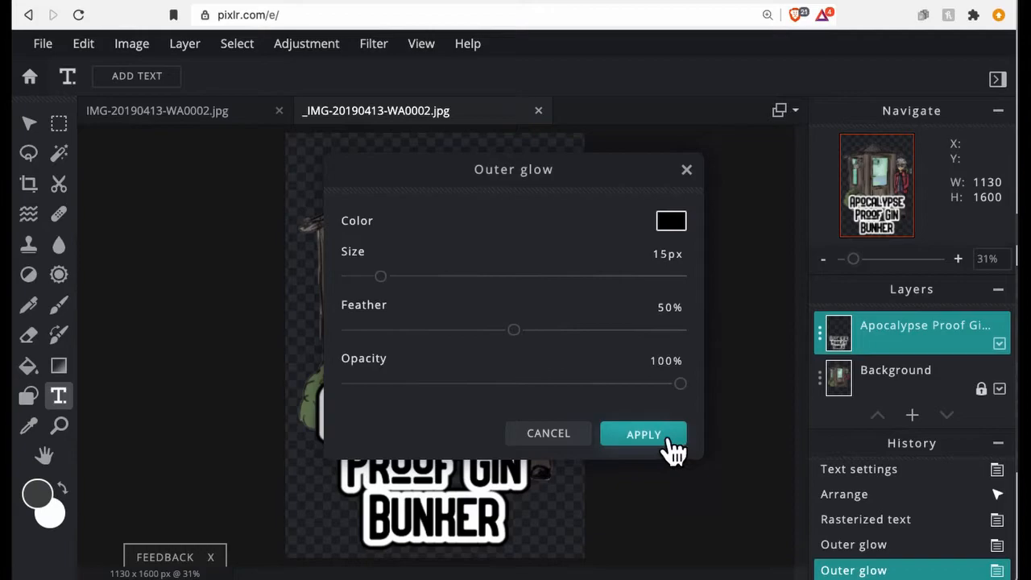
pyautogui.click(671, 447)
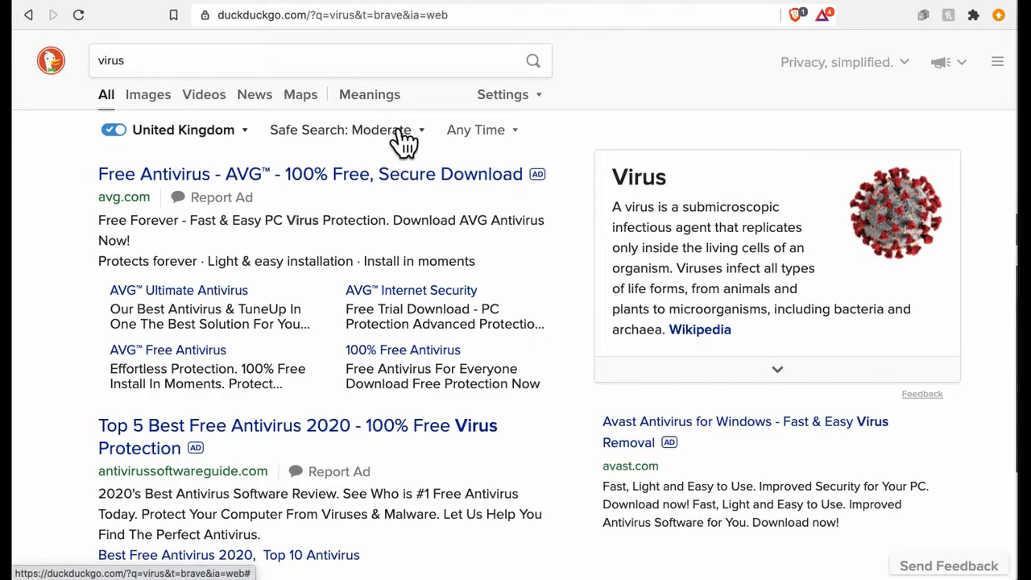
# - Show image results in DuckDuckGo and search for "stop virus"
pyautogui.click(171, 109)
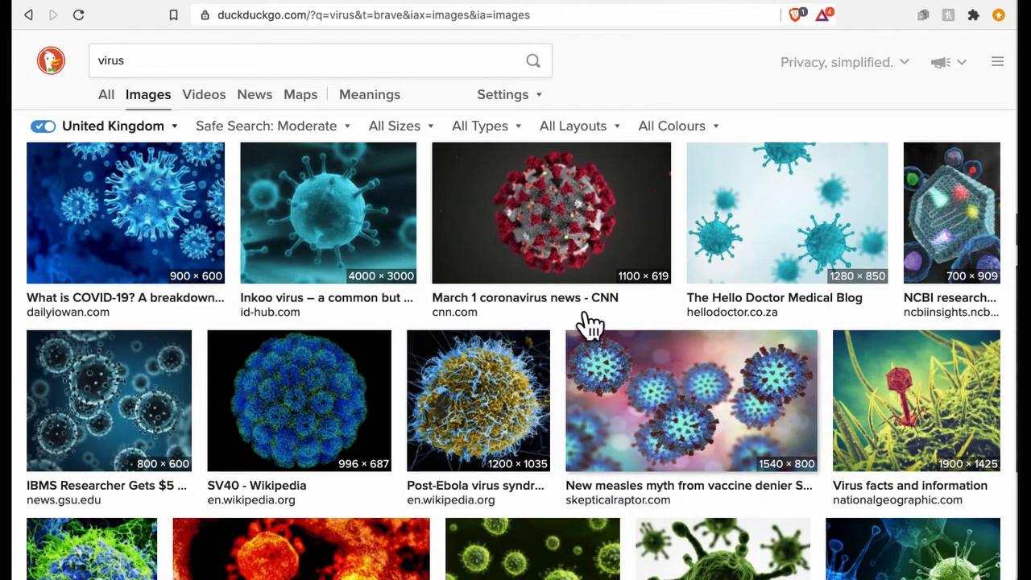
pyautogui.click(166, 70)
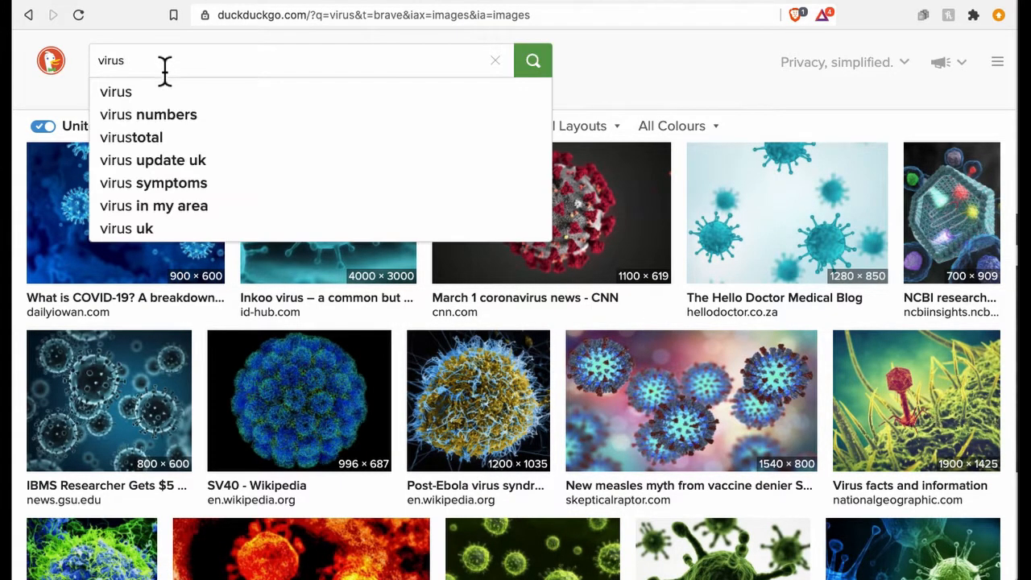
pyautogui.click(98, 60)
pyautogui.write('sto')
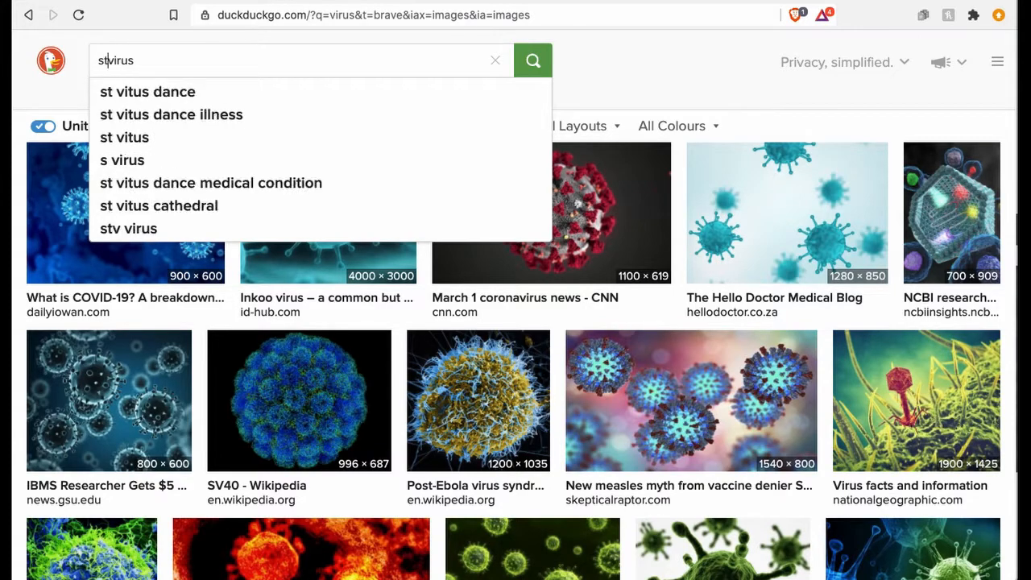
pyautogui.write('p')
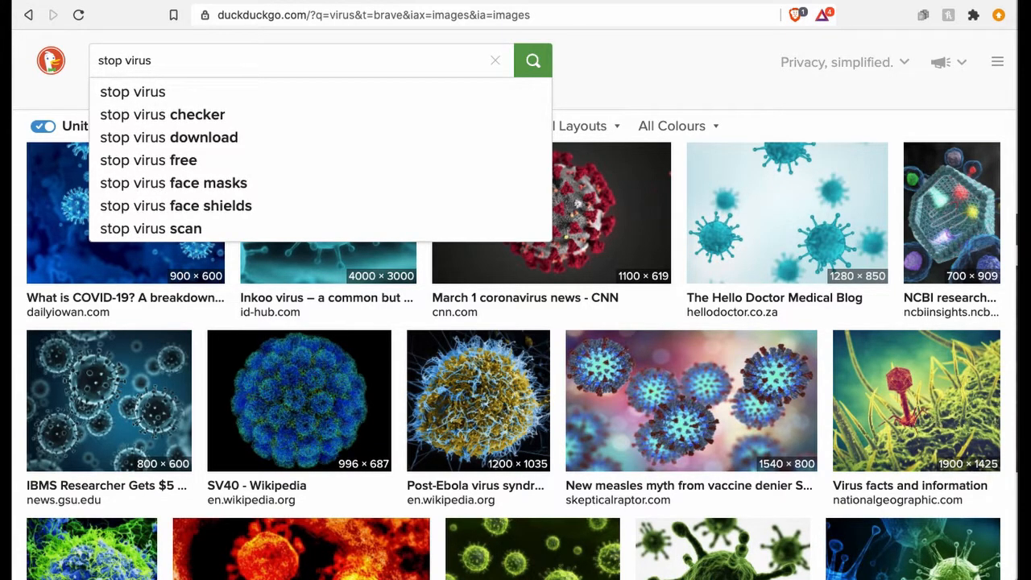
pyautogui.press('Return')
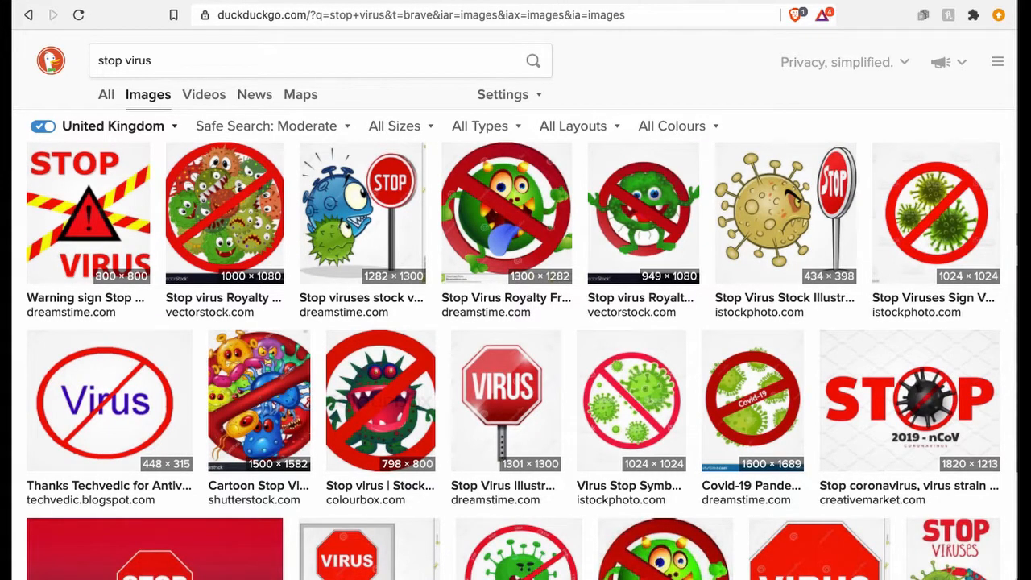
# - Browse the image results and refine the search to "stop virus png"
pyautogui.scroll(-3, 440, 282)
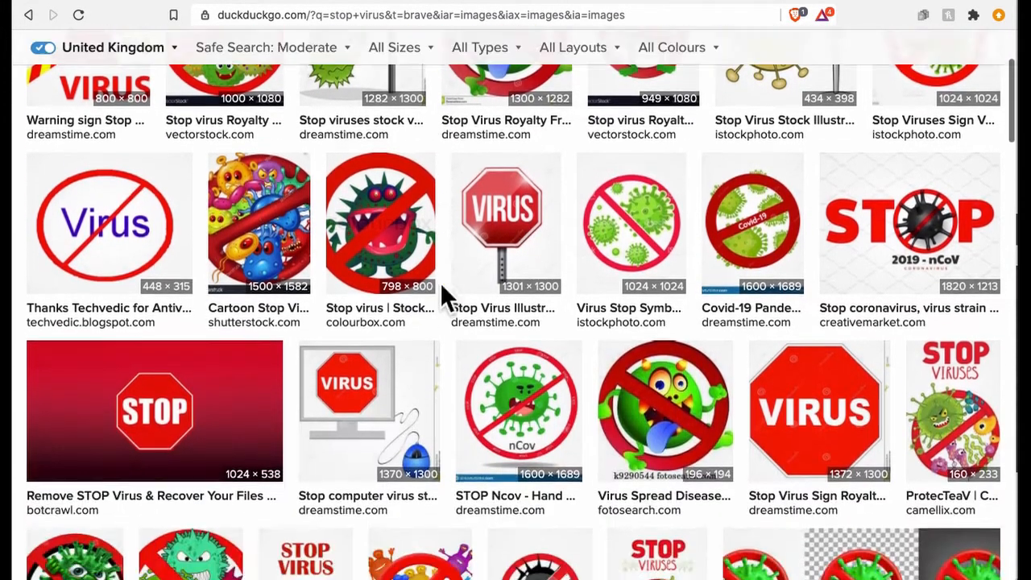
pyautogui.scroll(3, 442, 288)
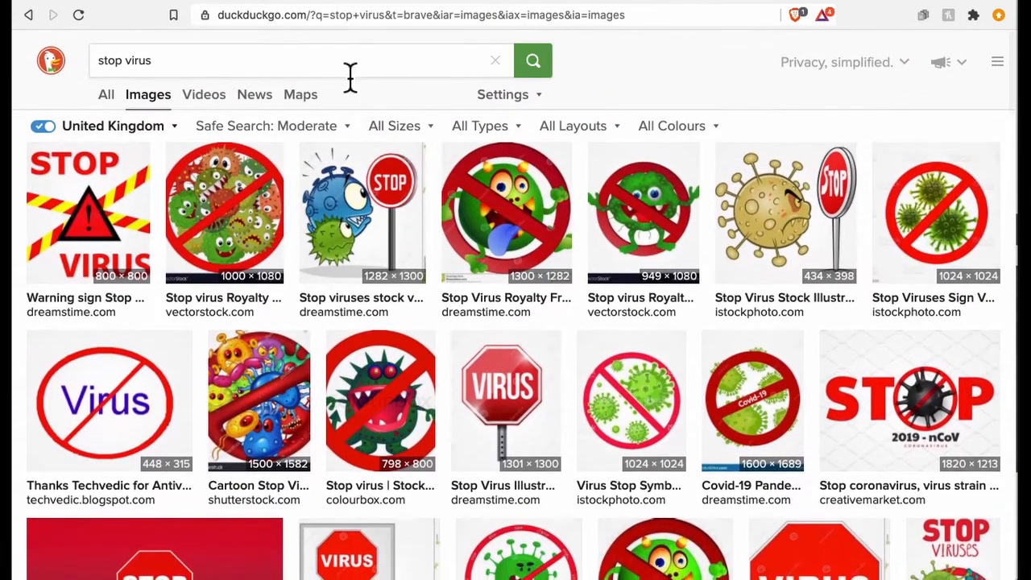
pyautogui.click(291, 59)
pyautogui.click(266, 64)
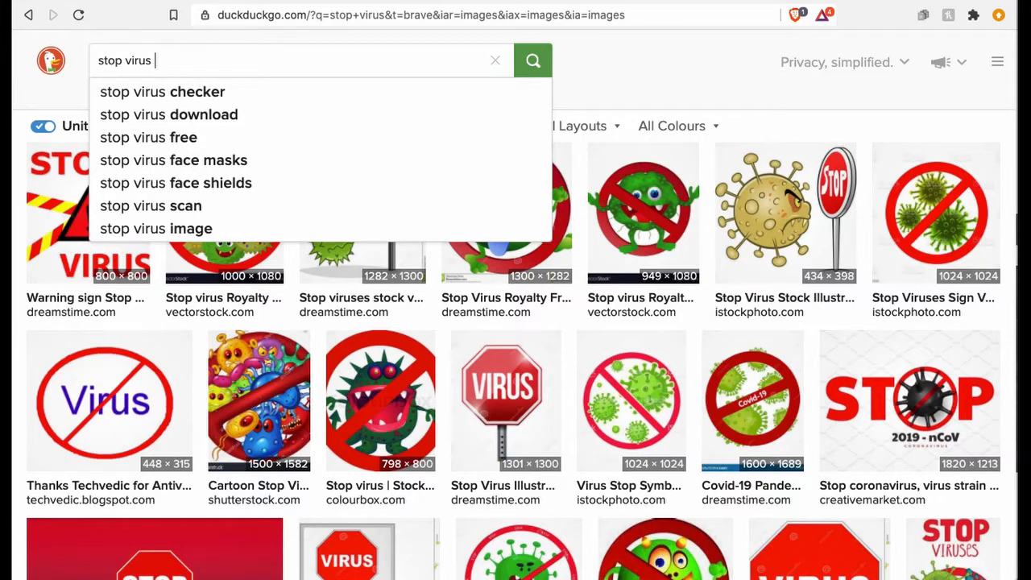
pyautogui.write('png')
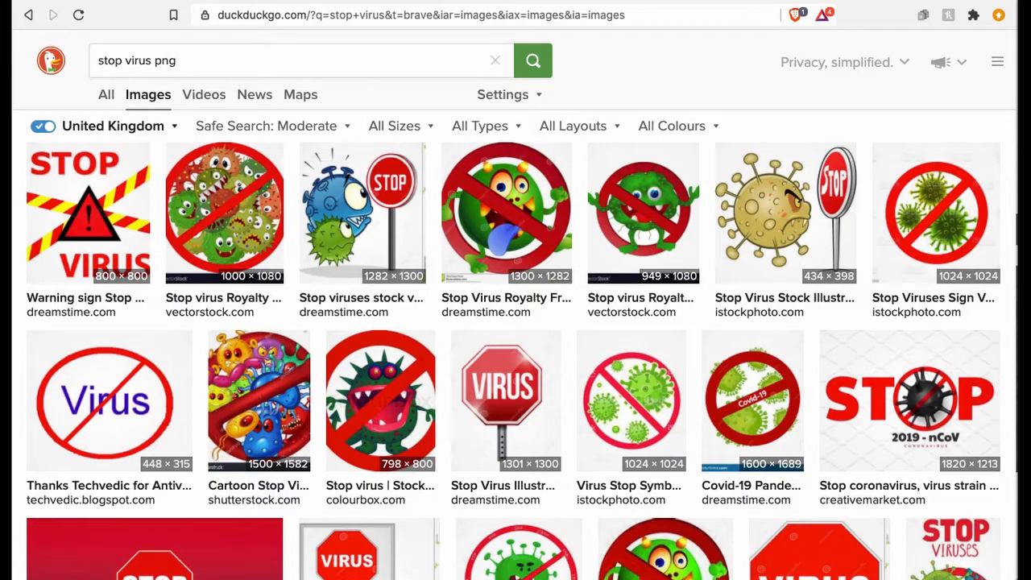
pyautogui.press('Return')
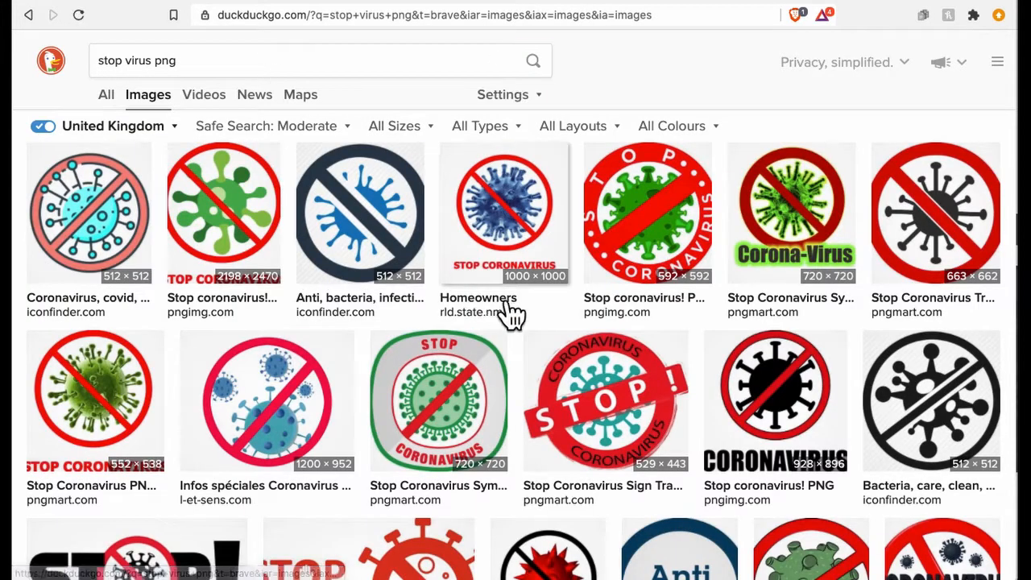
# - Preview the "Stop coronavirus! PNG" result with the black virus and look through the other images
pyautogui.click(780, 396)
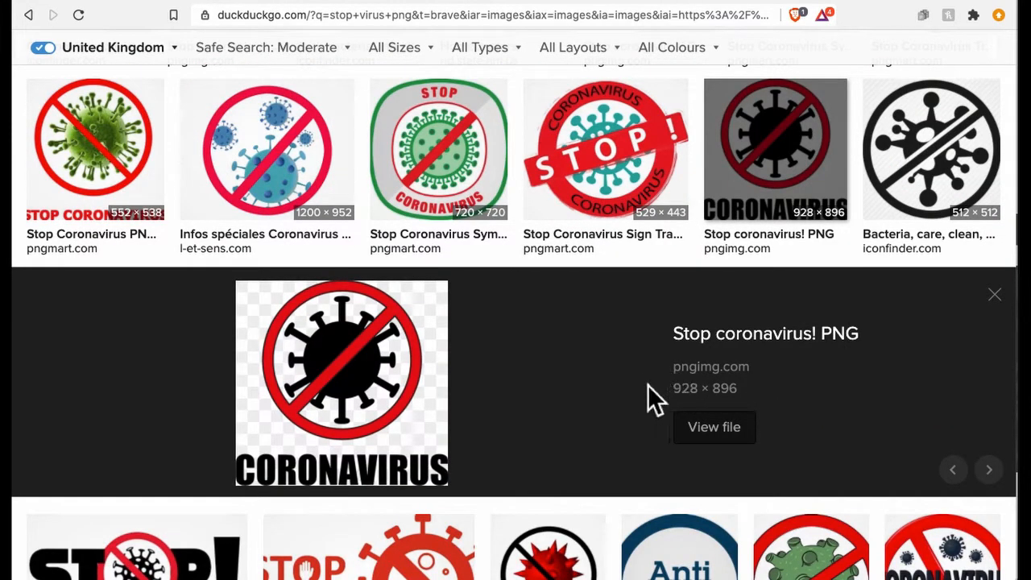
pyautogui.scroll(-3, 634, 389)
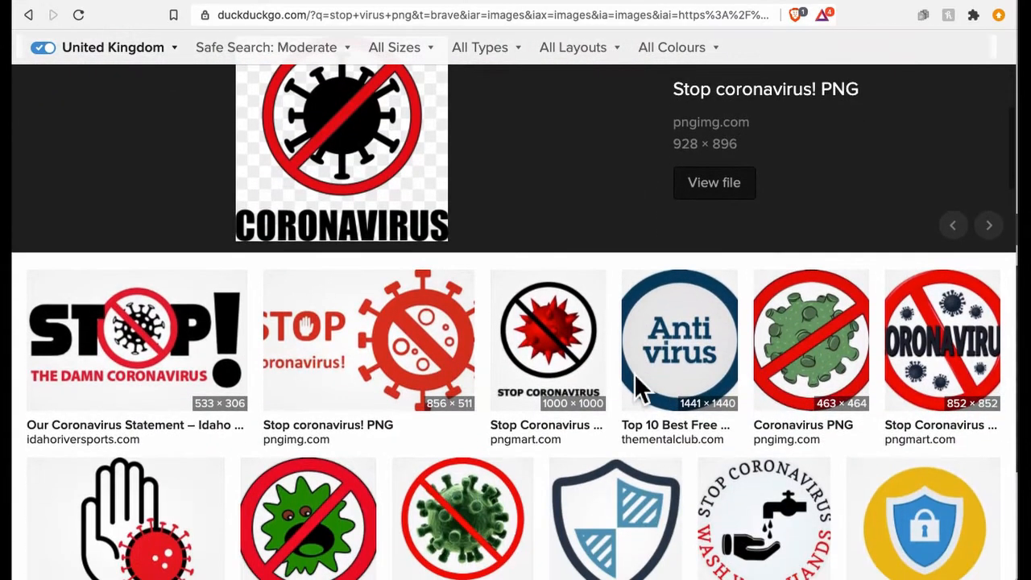
pyautogui.scroll(6, 634, 374)
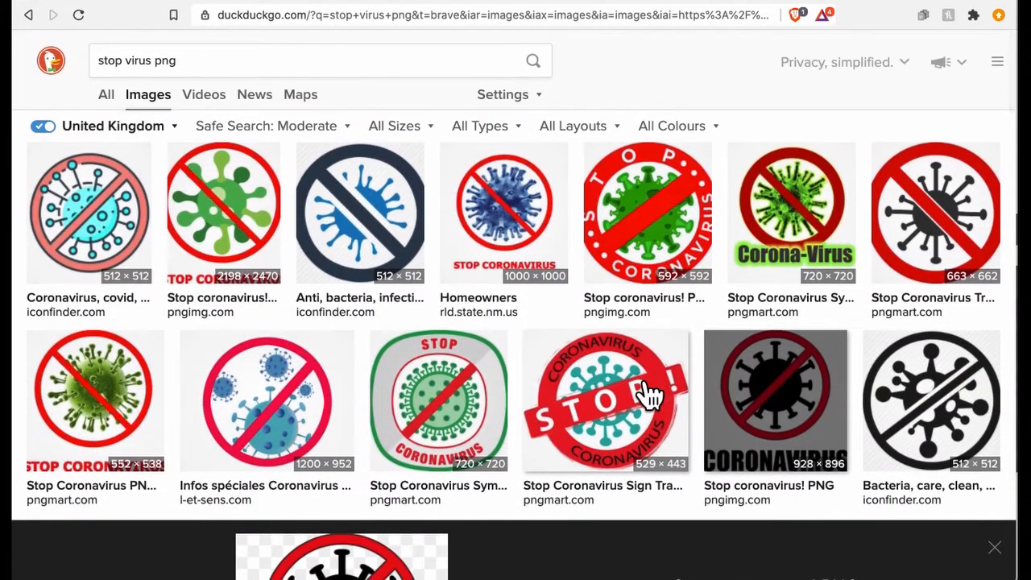
# - Open the pngmart.com "Stop Coronavirus Transparent Background" image at full size and copy it
pyautogui.click(964, 232)
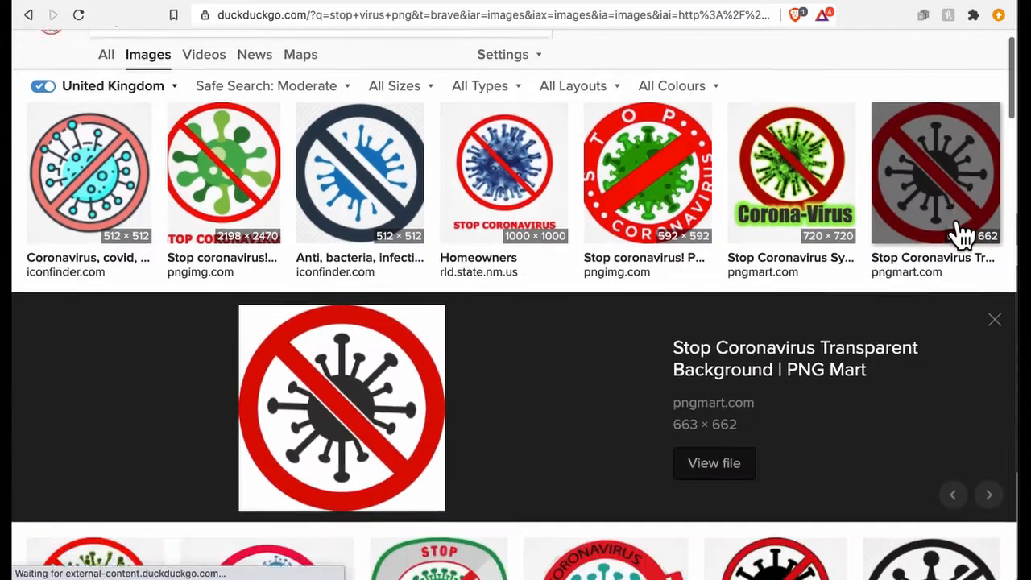
pyautogui.click(398, 364)
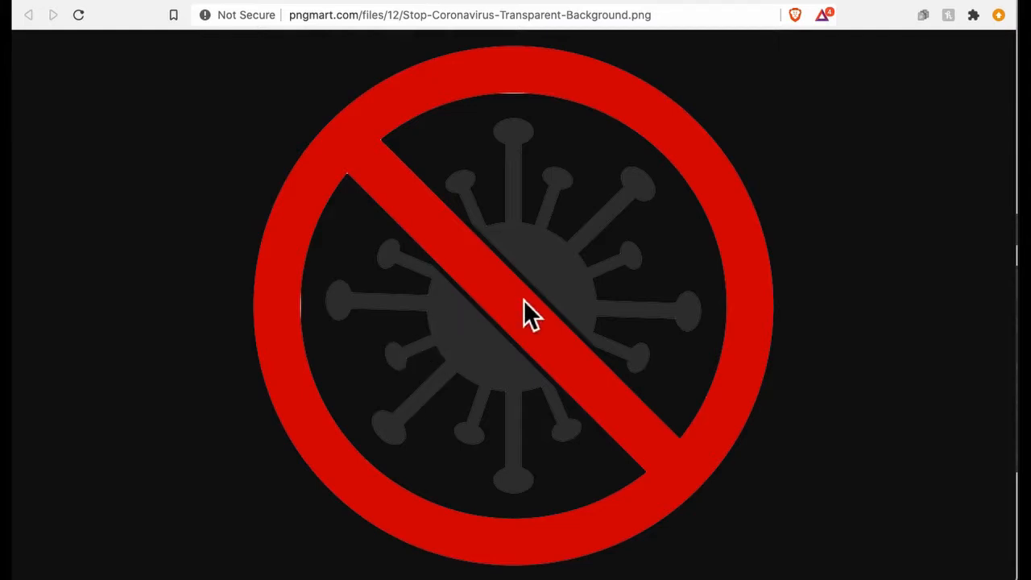
pyautogui.rightClick(523, 300)
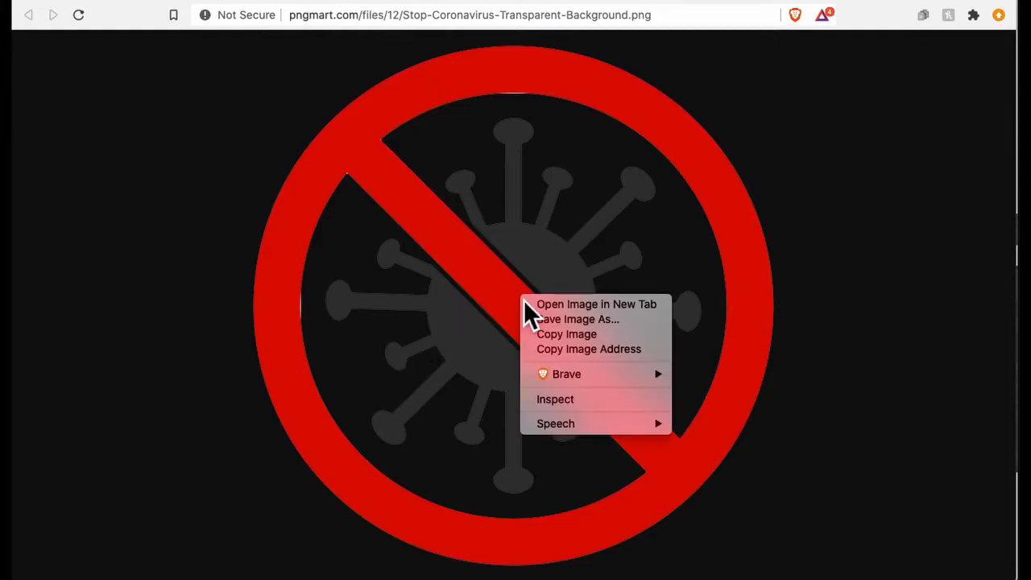
pyautogui.click(549, 335)
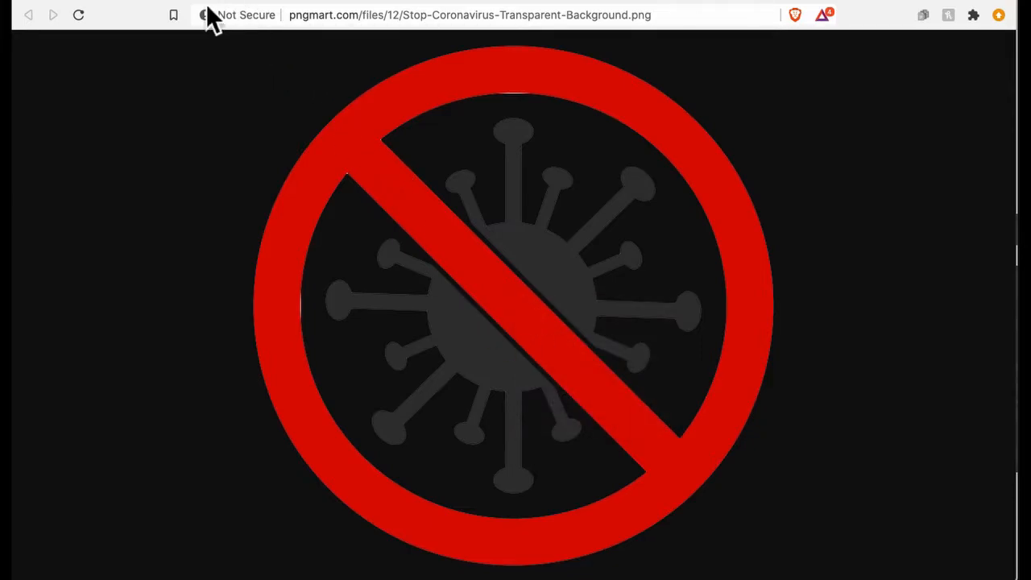
# - Switch to Pixlr, paste the copied stop-virus image as a new layer and shrink it to about 243 px square
pyautogui.hotkey('ctrl', 'Tab')
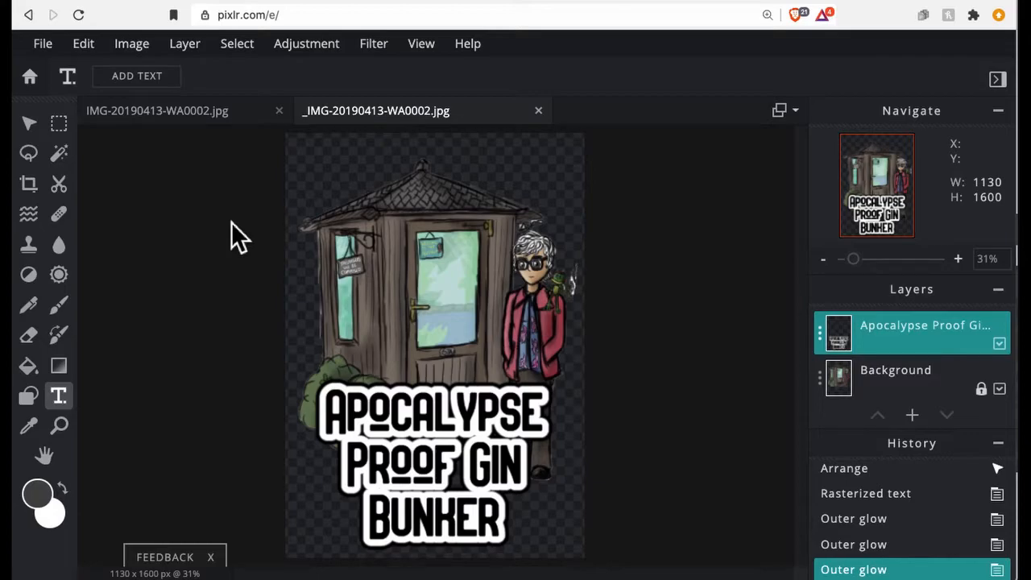
pyautogui.hotkey('ctrl', 'v')
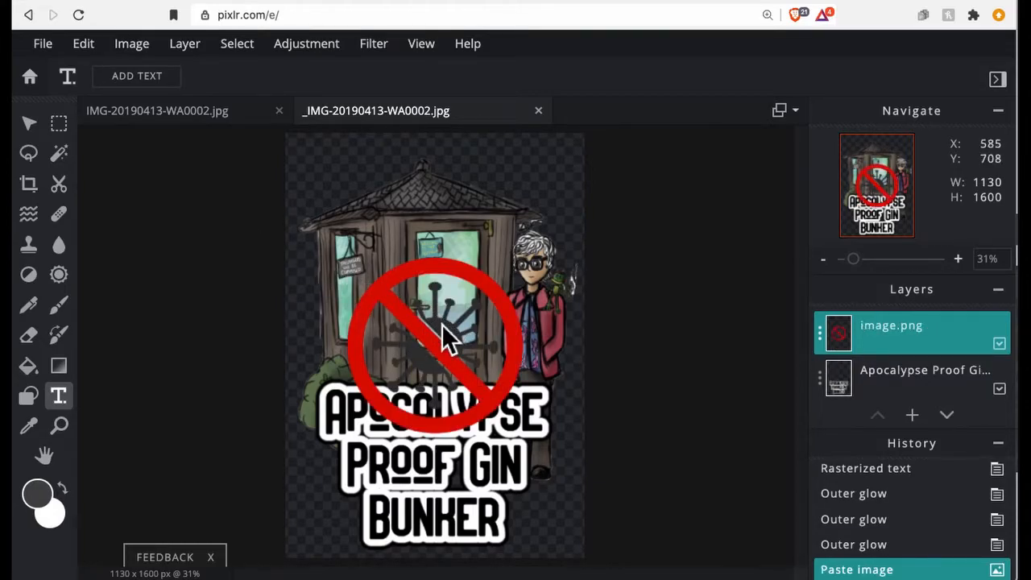
pyautogui.click(35, 125)
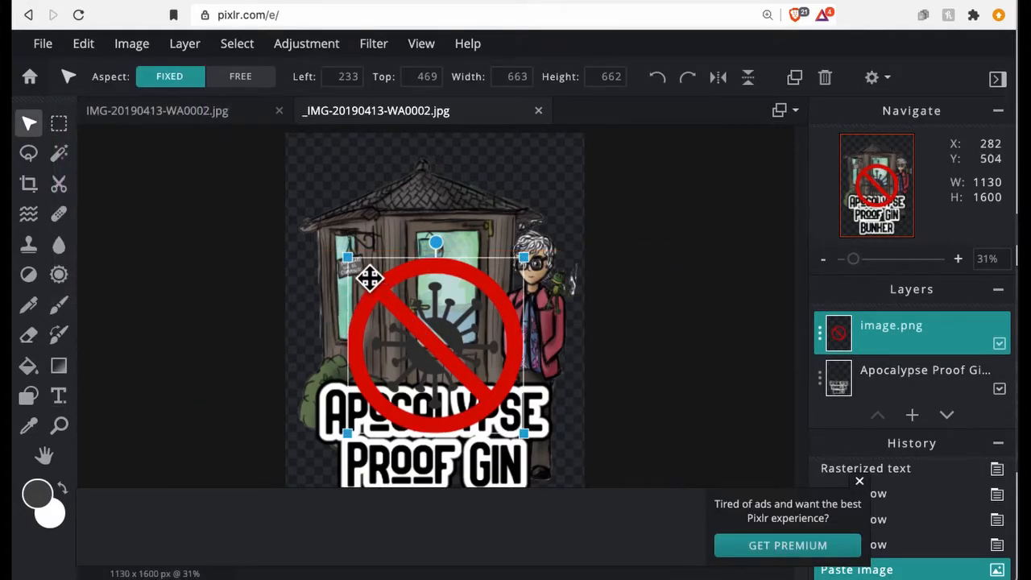
pyautogui.moveTo(352, 264); pyautogui.dragTo(465, 374)
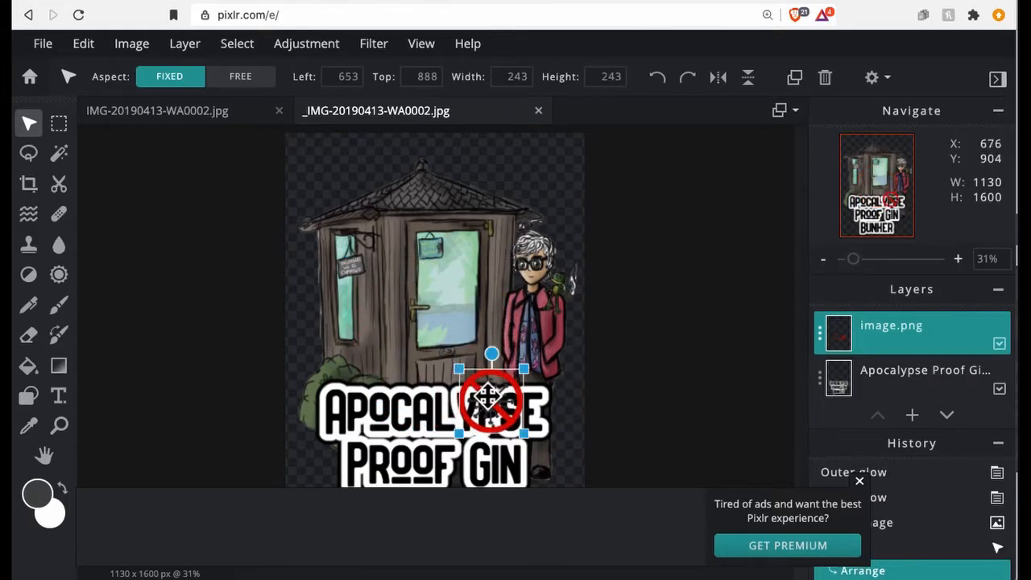
# - Place the stop-virus sign on the door's glass pane, reduce it to about 165 px square and dismiss the ad banner
pyautogui.moveTo(492, 410); pyautogui.dragTo(456, 292)
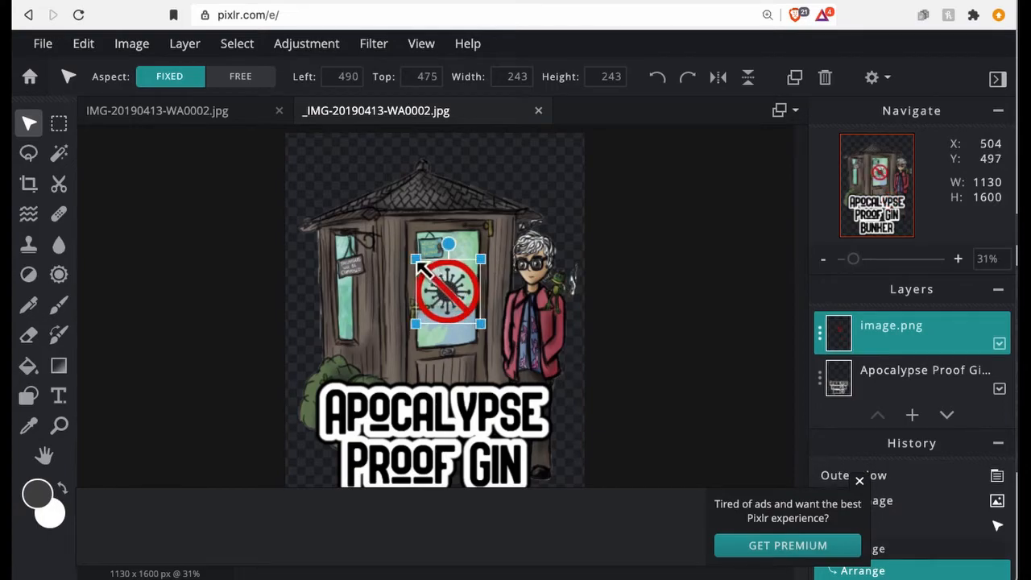
pyautogui.moveTo(415, 259); pyautogui.dragTo(468, 288)
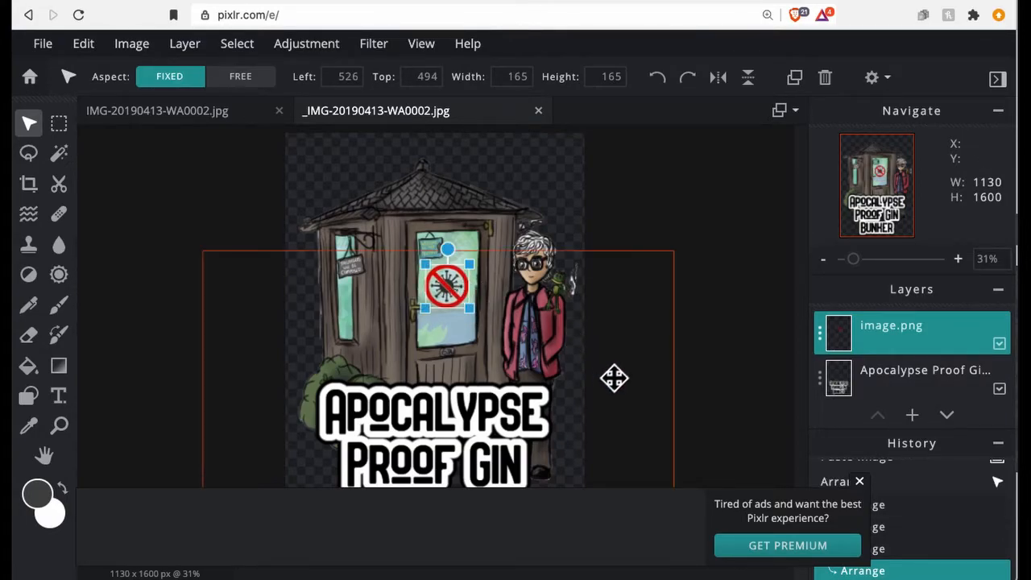
pyautogui.click(719, 381)
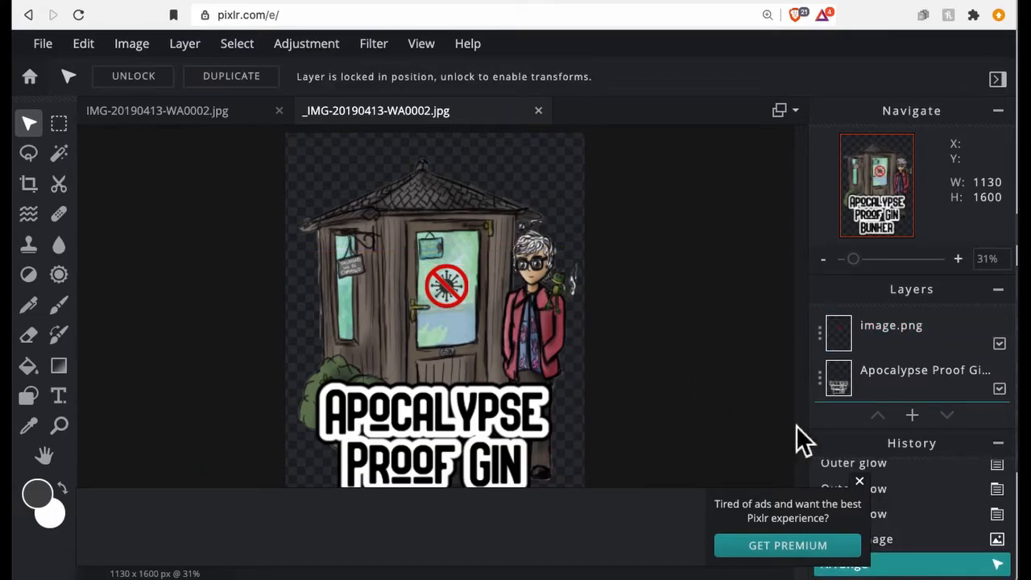
pyautogui.click(860, 481)
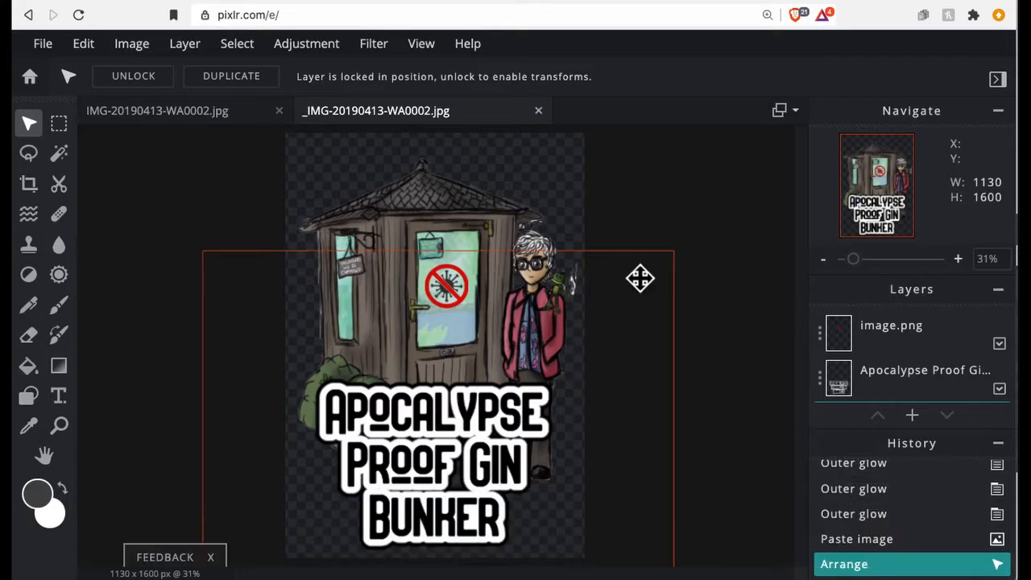
# - Start saving the illustration with PXD as the file type
pyautogui.click(43, 45)
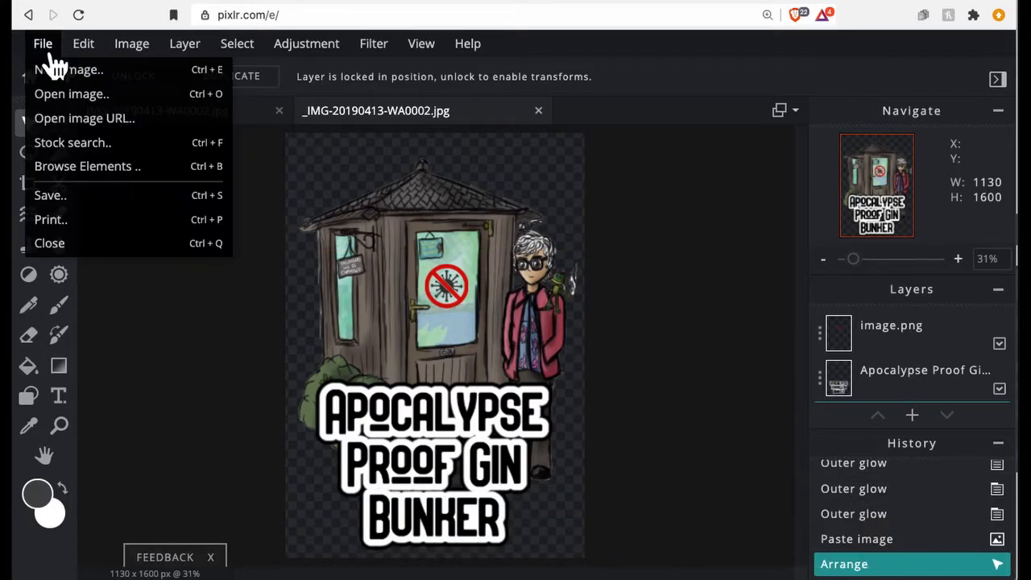
pyautogui.click(130, 203)
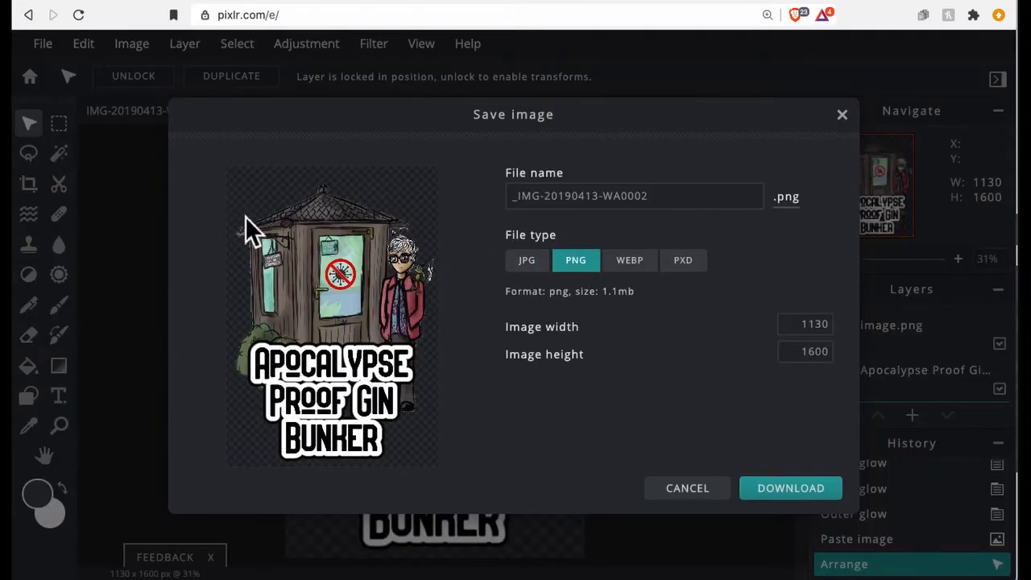
pyautogui.click(713, 272)
# - Name the file bday-card-v1, copy that name and download the PXD project
pyautogui.click(663, 202)
pyautogui.doubleClick(663, 203)
pyautogui.tripleClick(664, 202)
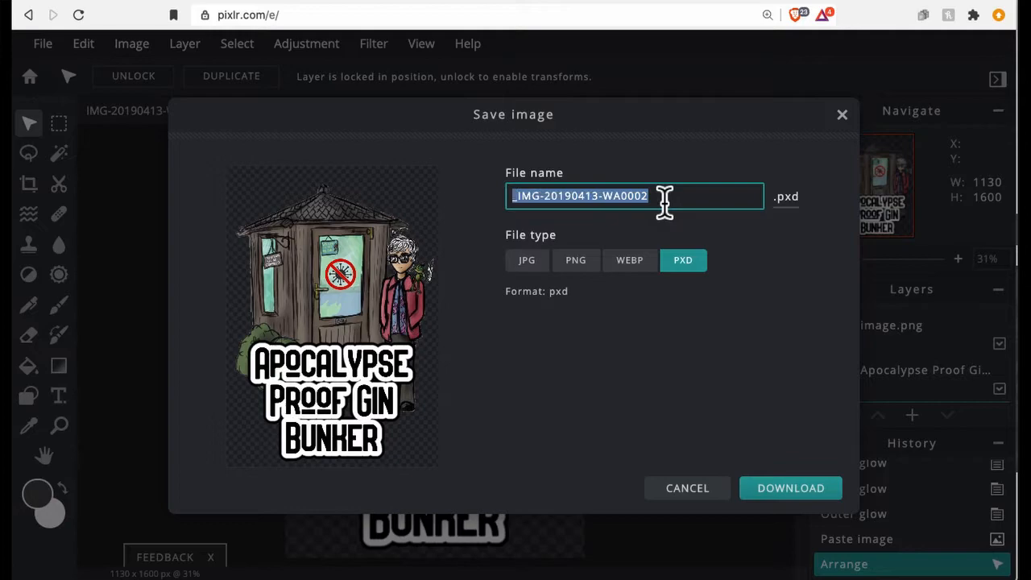
pyautogui.write('bdat')
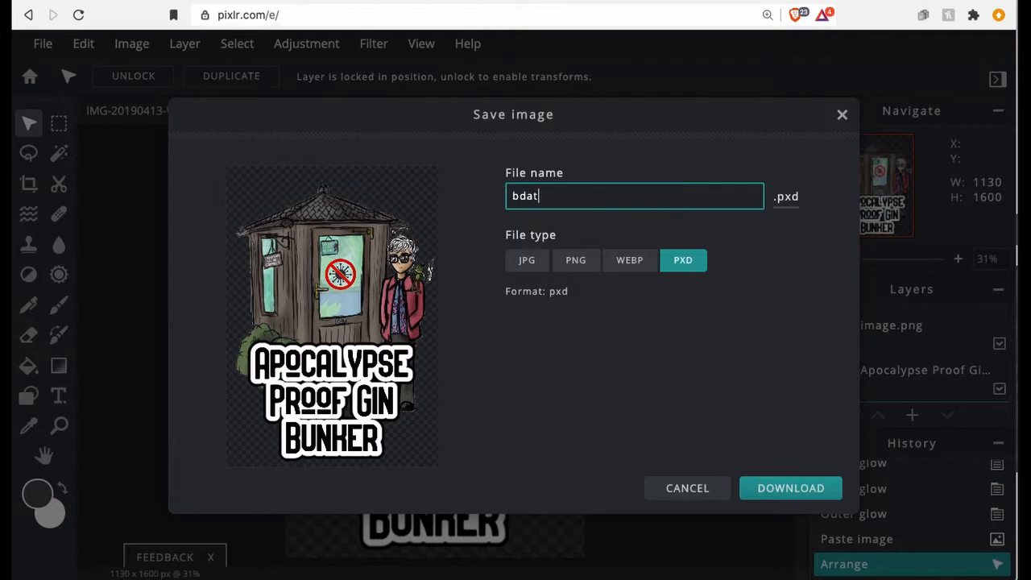
pyautogui.write('-card-v1')
pyautogui.press('super+a')
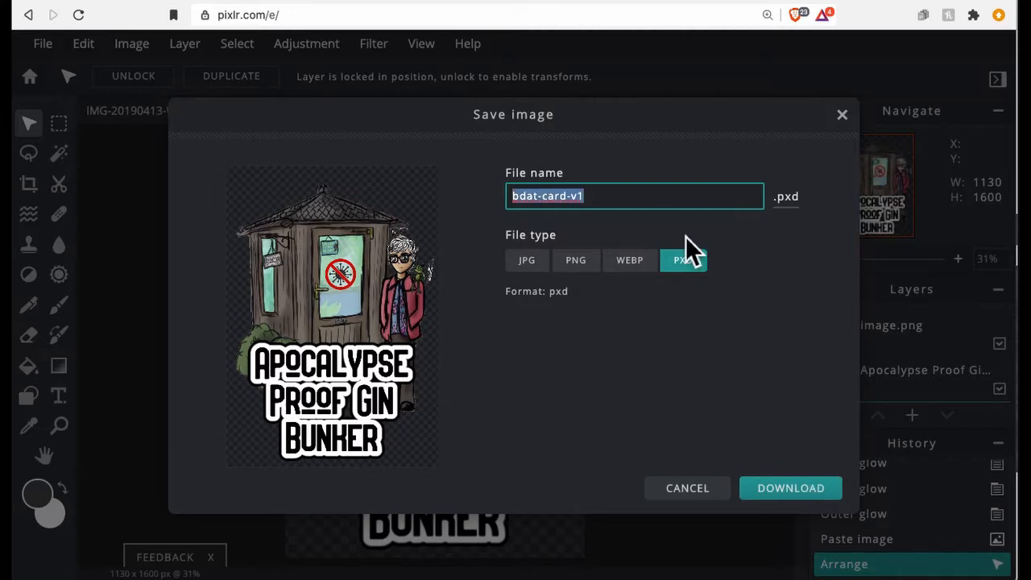
pyautogui.click(538, 198)
pyautogui.press('BackSpace')
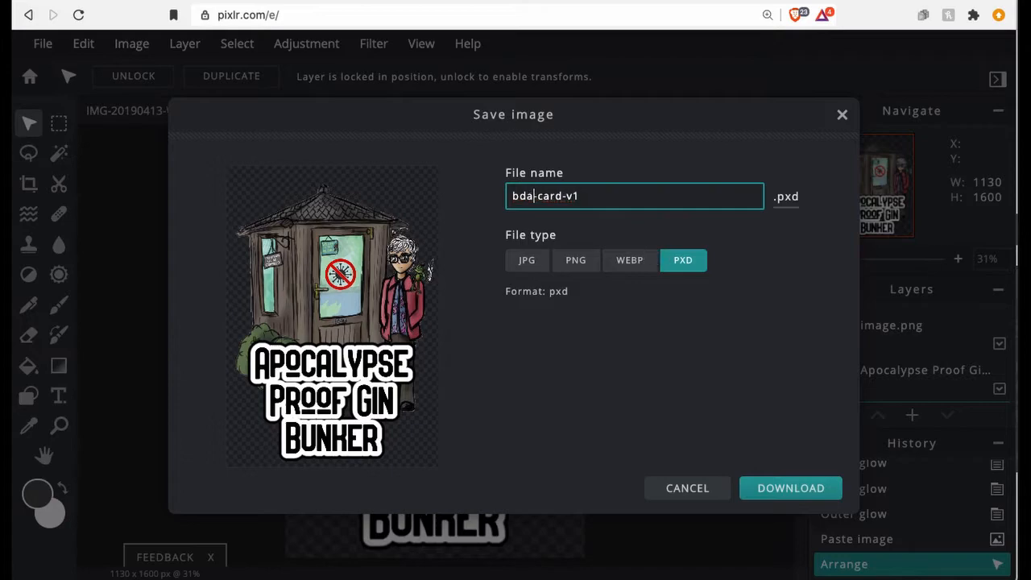
pyautogui.press('super+a')
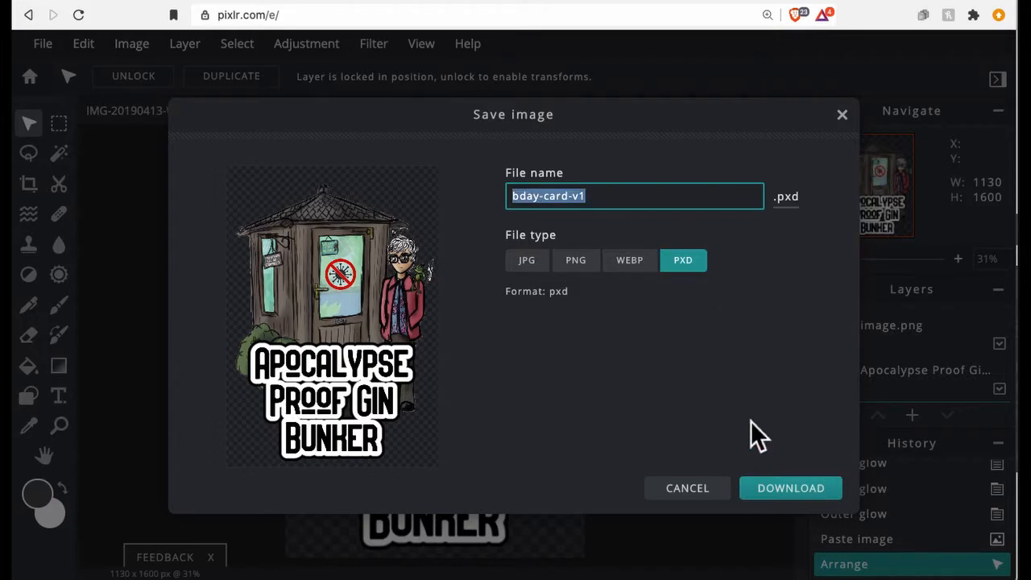
pyautogui.click(814, 495)
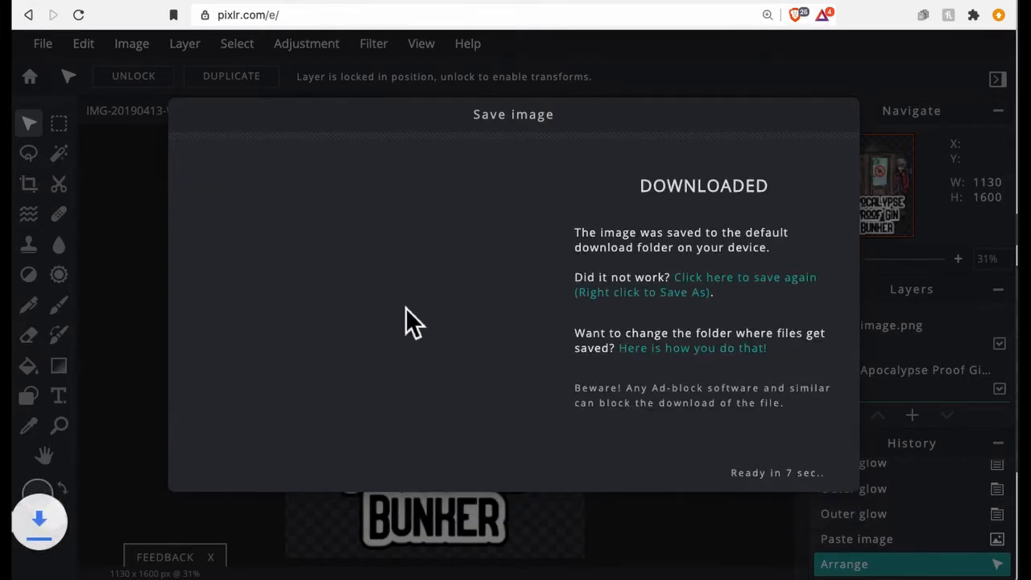
pyautogui.click(810, 478)
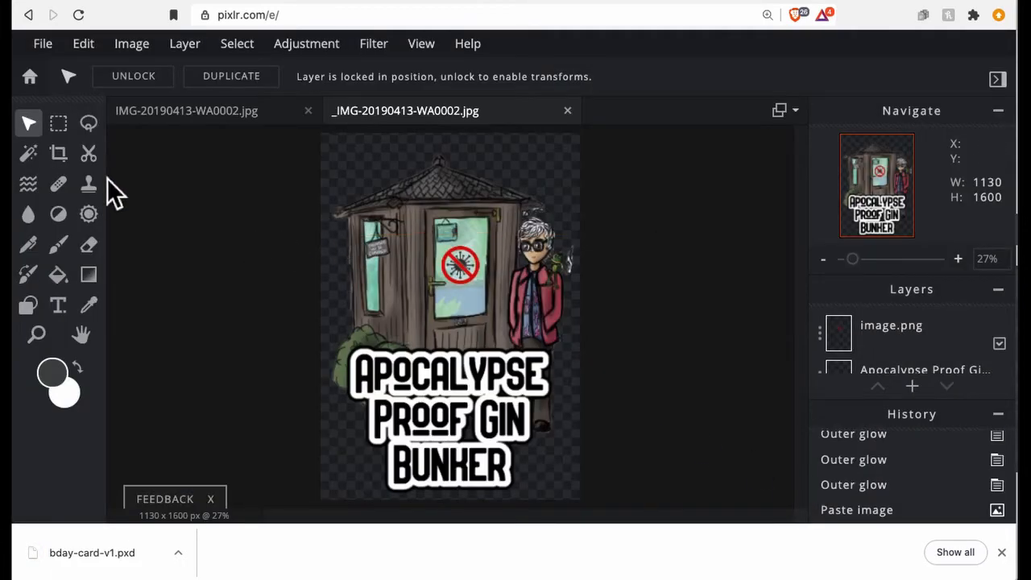
# - Save the illustration again as a PNG under the copied name bday-card-v1 and download it
pyautogui.click(42, 44)
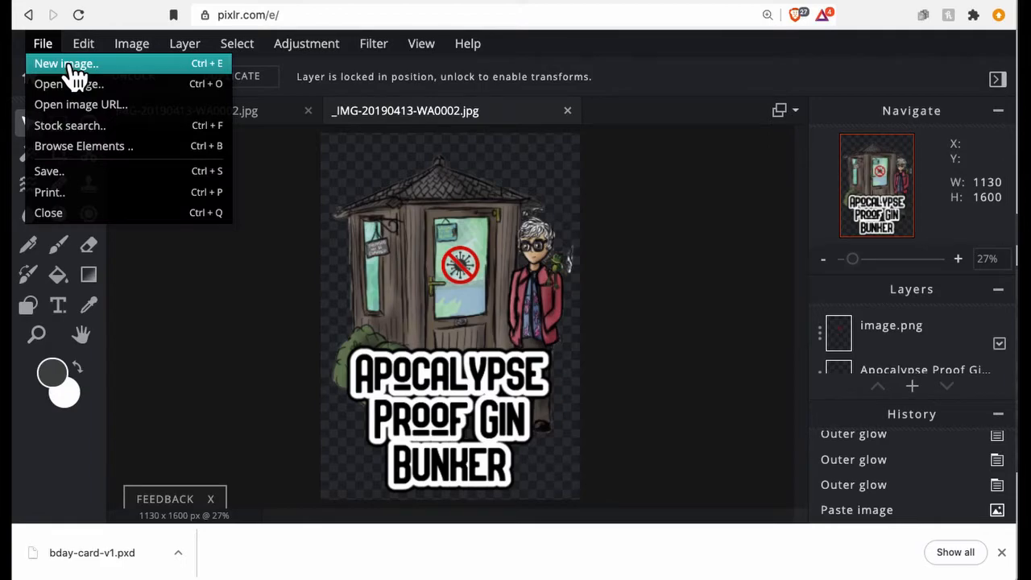
pyautogui.click(127, 172)
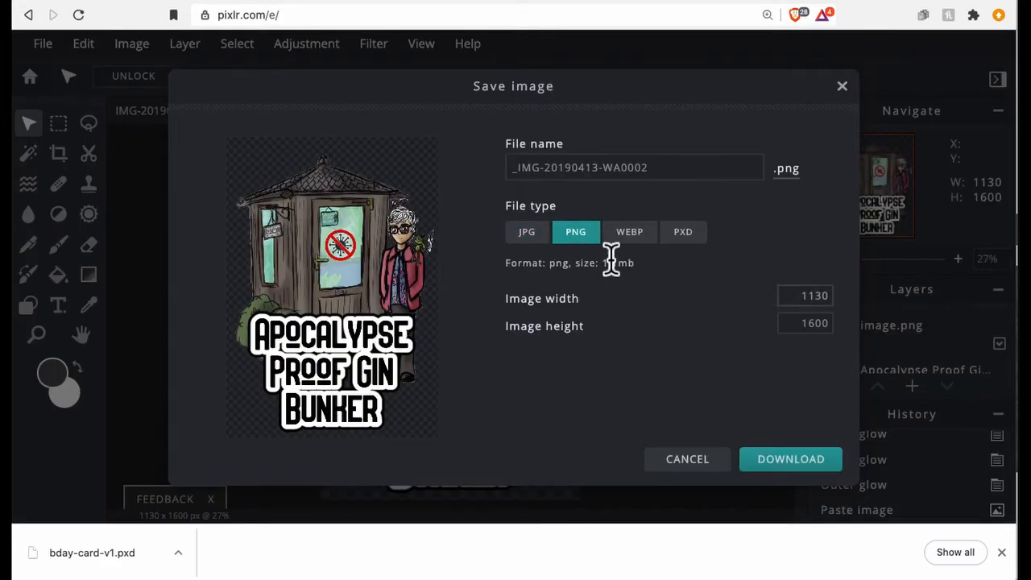
pyautogui.click(660, 169)
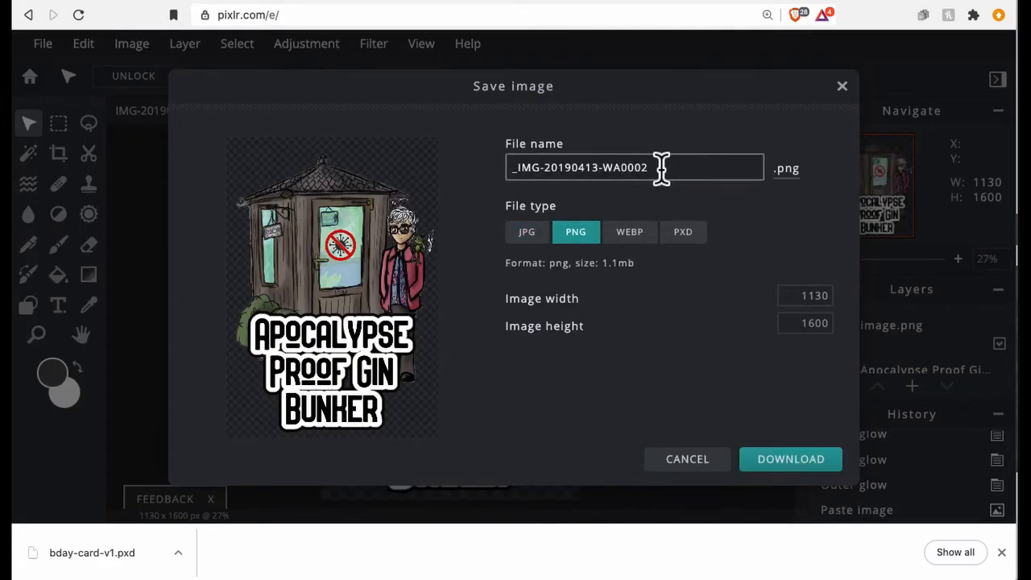
pyautogui.tripleClick(660, 169)
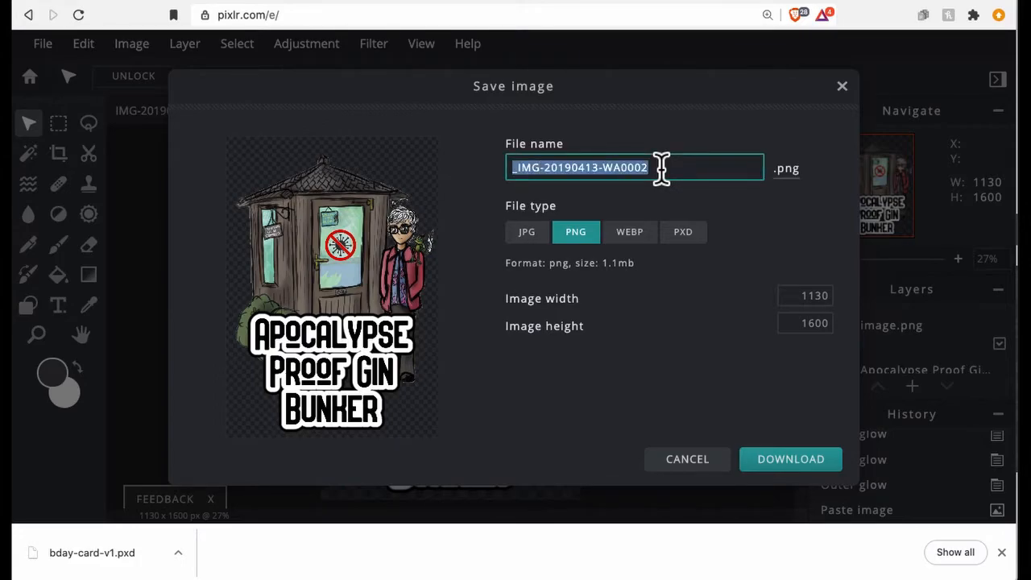
pyautogui.press('super+v')
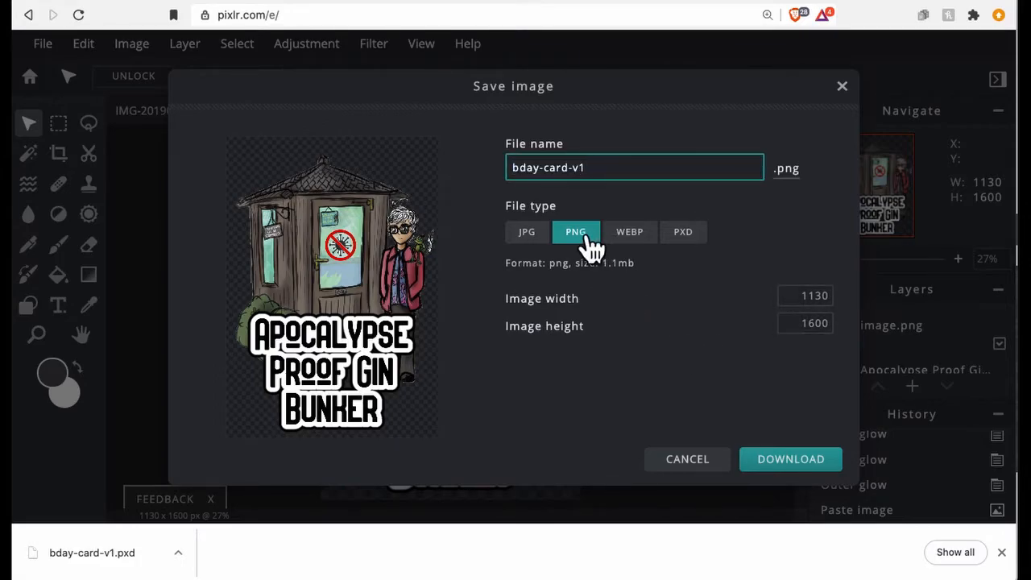
pyautogui.click(540, 235)
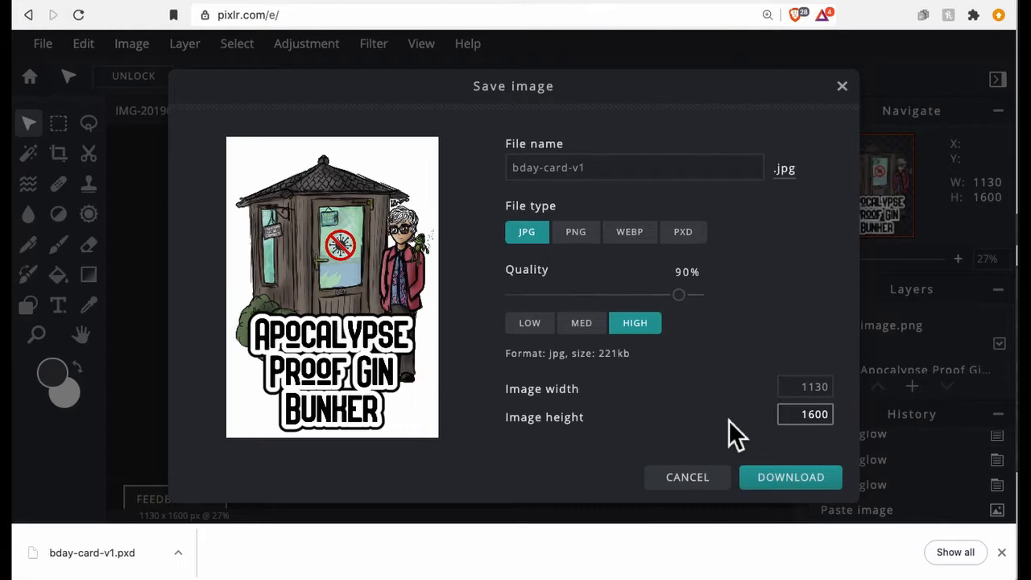
pyautogui.click(582, 236)
pyautogui.click(810, 466)
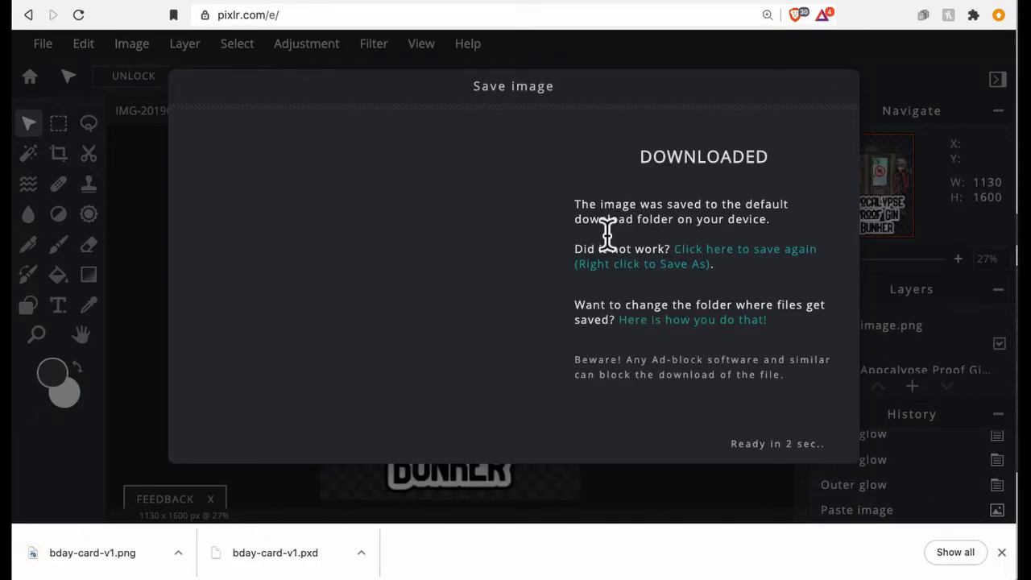
# - Switch to the DuckDuckGo results for "design your own birthday cards" and open the snapfish.co.uk birthday cards page
pyautogui.click(722, 2)
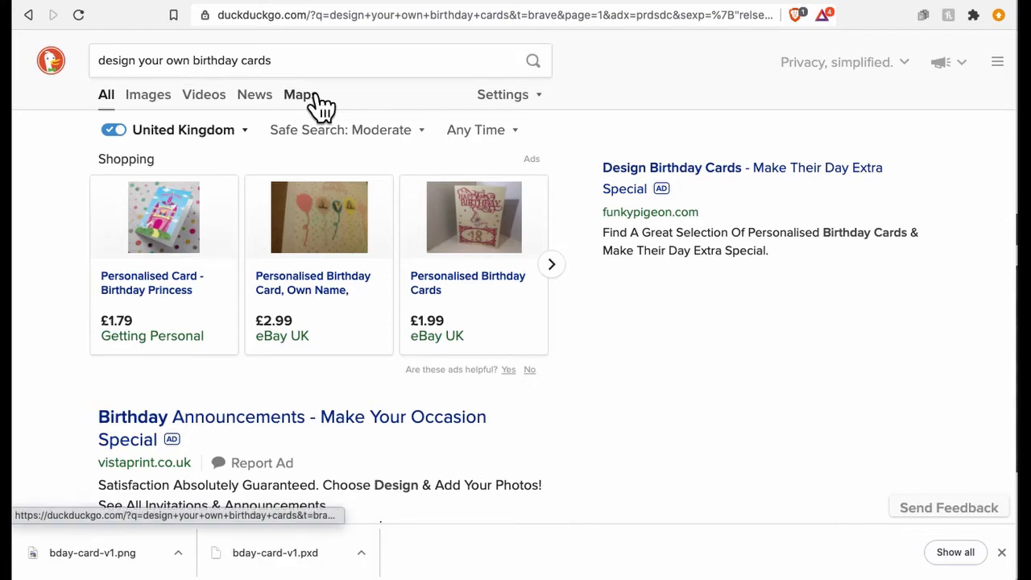
pyautogui.scroll(-2, 667, 425)
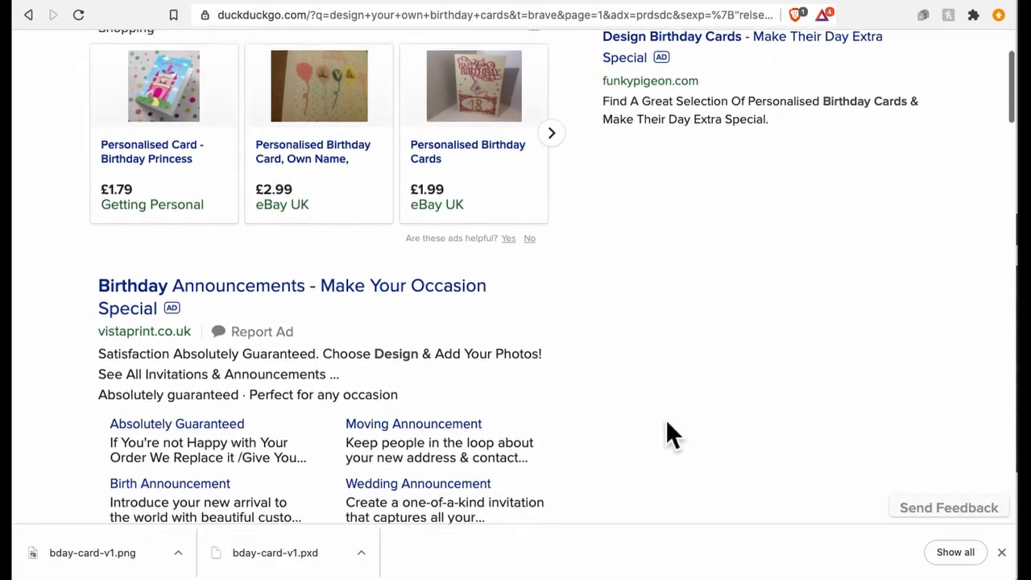
pyautogui.scroll(-4, 667, 424)
pyautogui.scroll(-4, 667, 426)
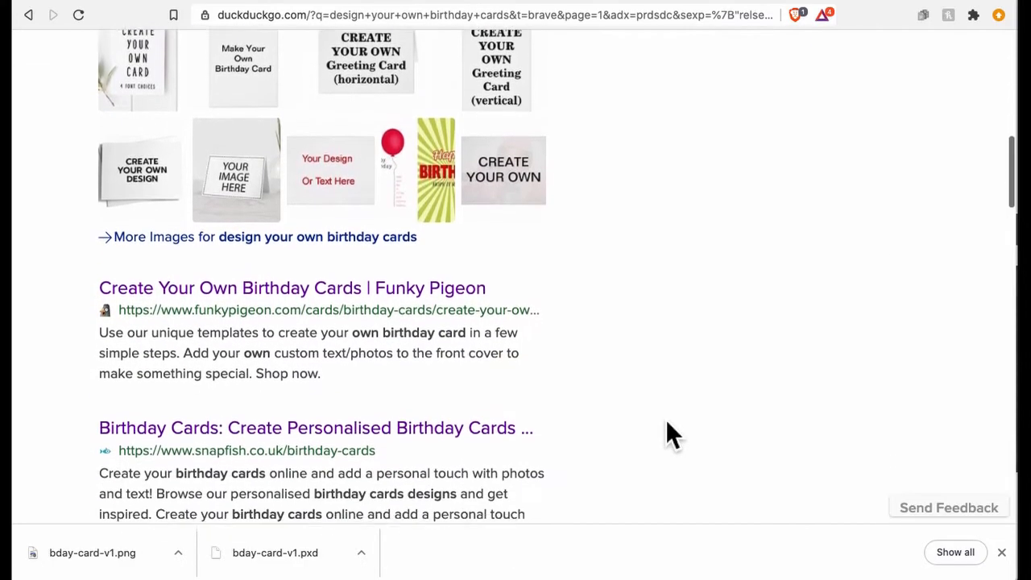
pyautogui.scroll(-3, 667, 426)
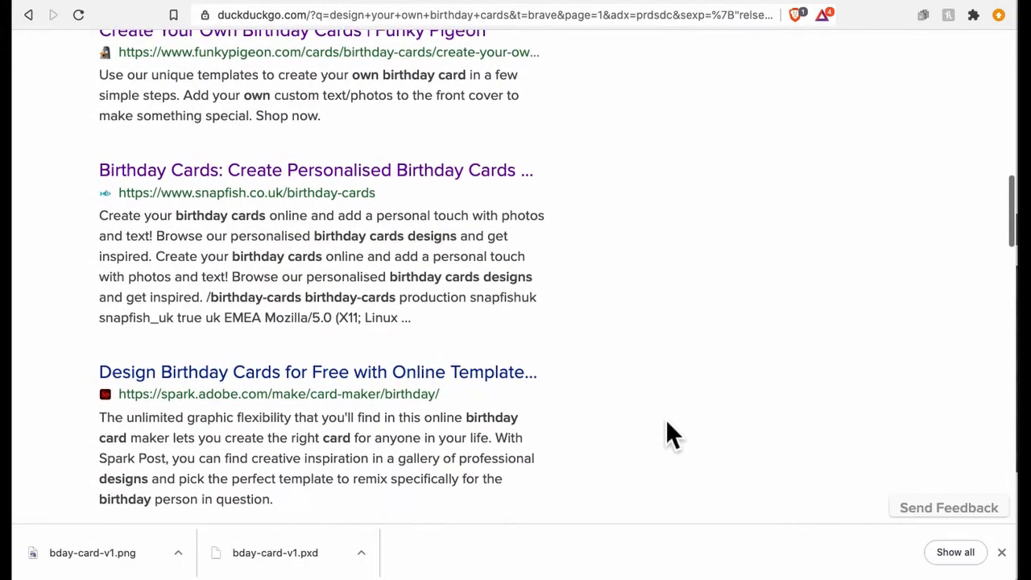
pyautogui.click(424, 195)
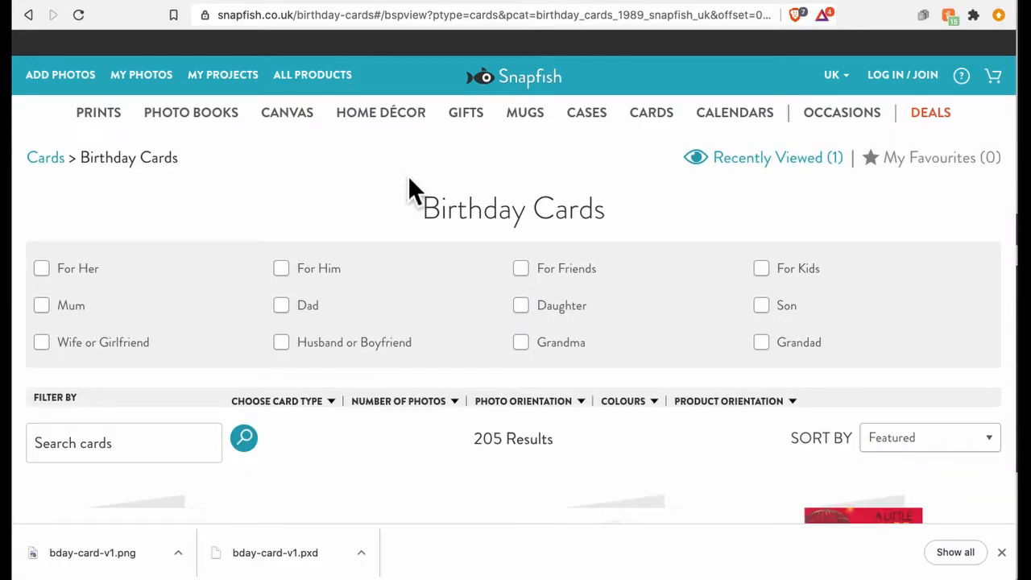
# - Choose the "Design Your Own" 7x5" folded card on gloss cardstock and start creating it, closing the browser's download bar
pyautogui.scroll(-5, 464, 309)
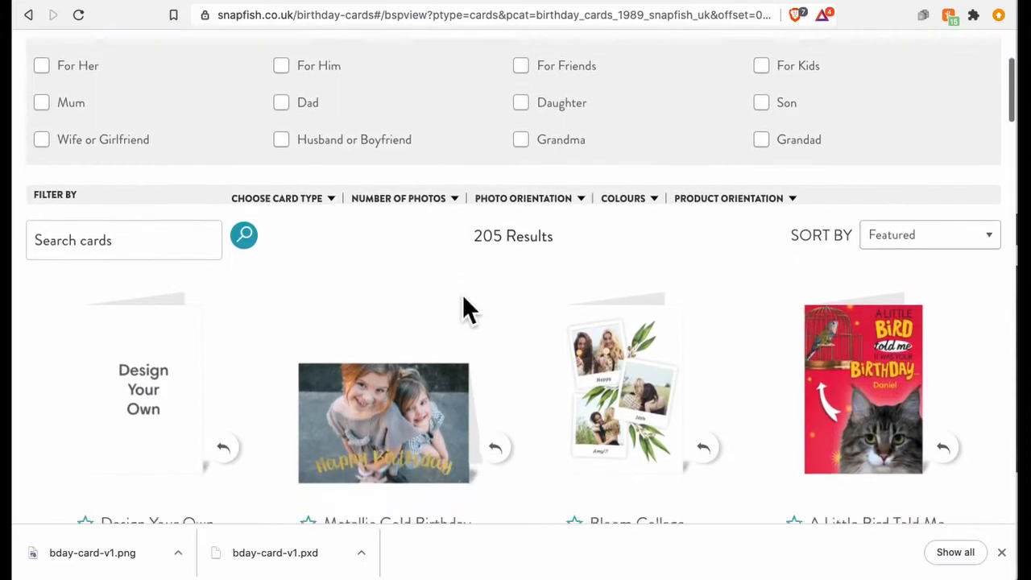
pyautogui.click(174, 377)
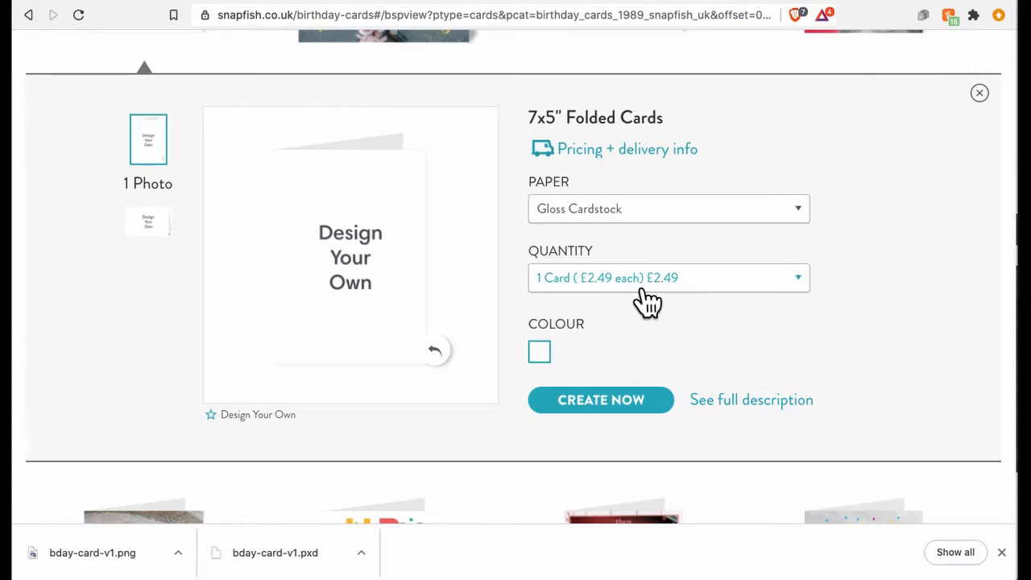
pyautogui.click(643, 419)
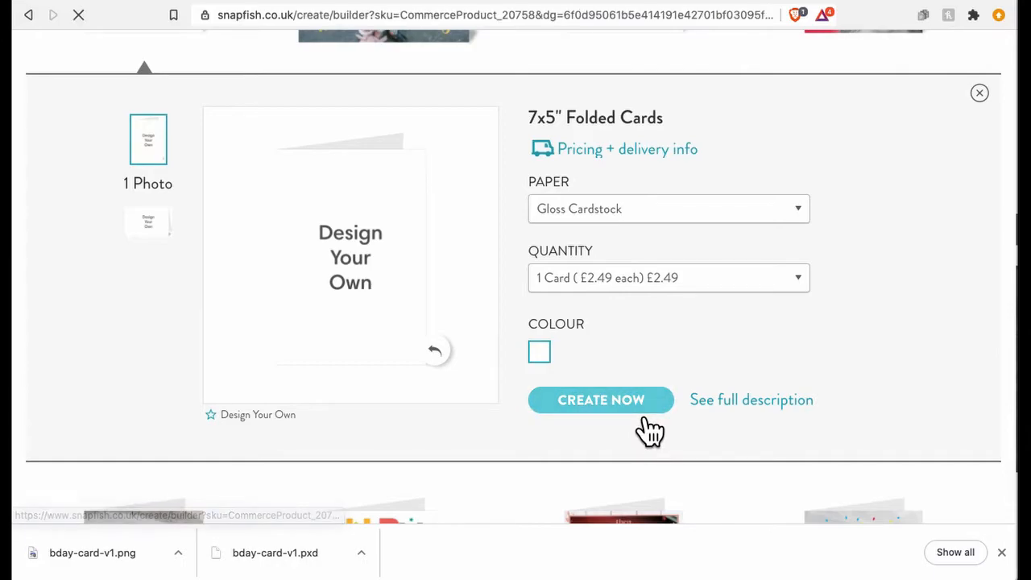
pyautogui.click(1001, 553)
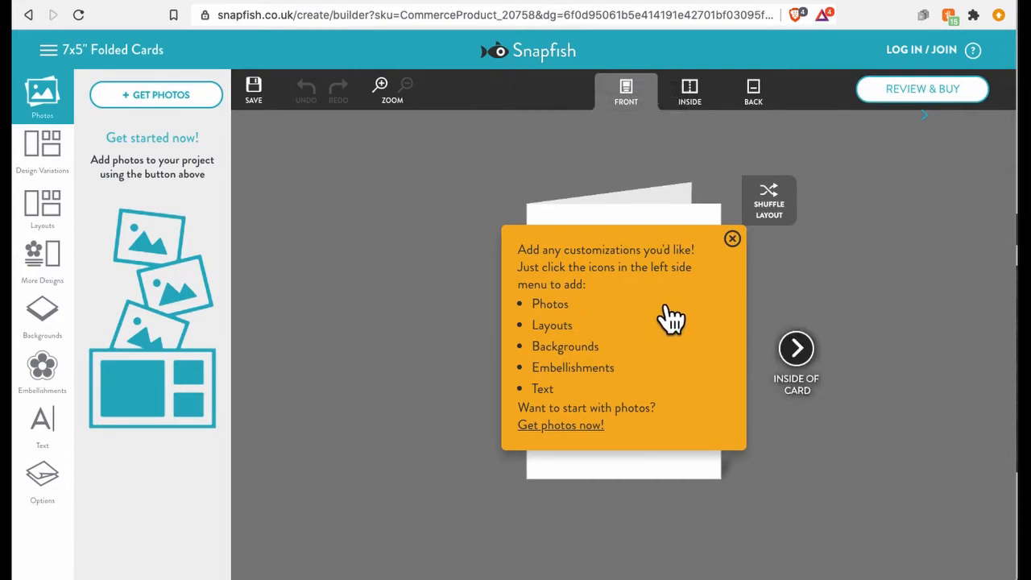
# - Dismiss the customization tips and upload bday-card-v1.png from the computer's Downloads folder to the card project
pyautogui.click(746, 256)
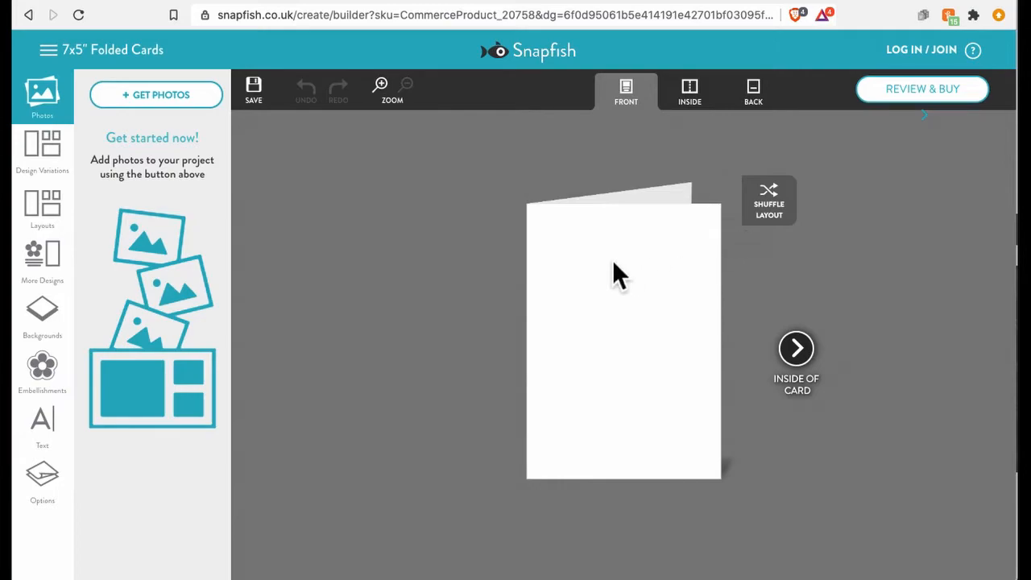
pyautogui.click(198, 100)
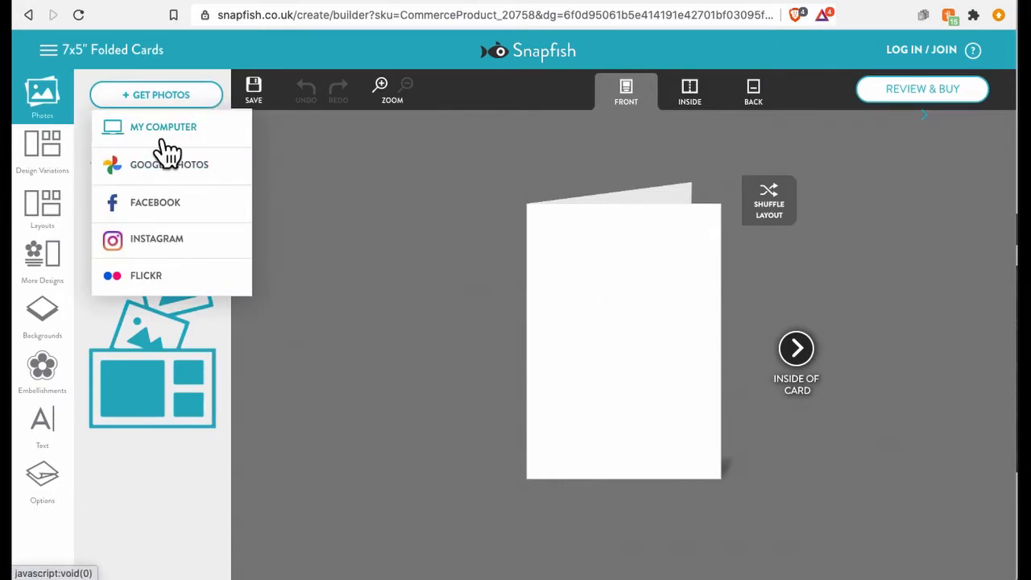
pyautogui.click(172, 139)
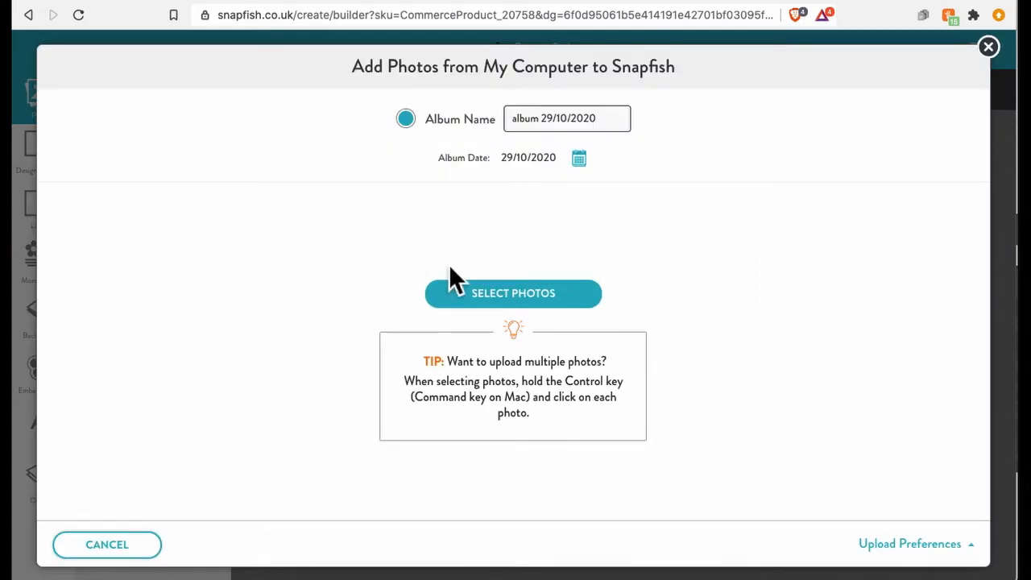
pyautogui.click(516, 298)
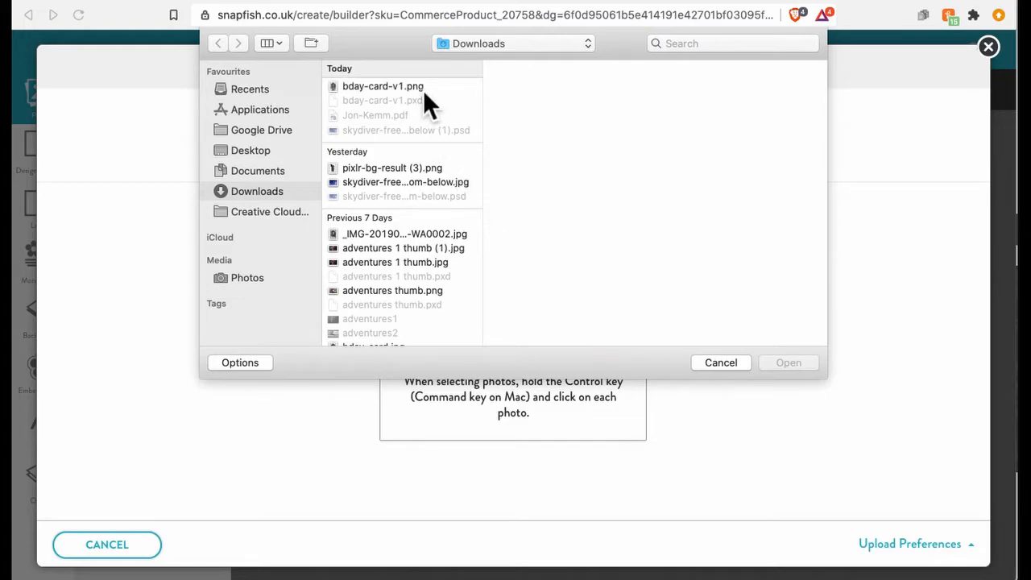
pyautogui.click(423, 90)
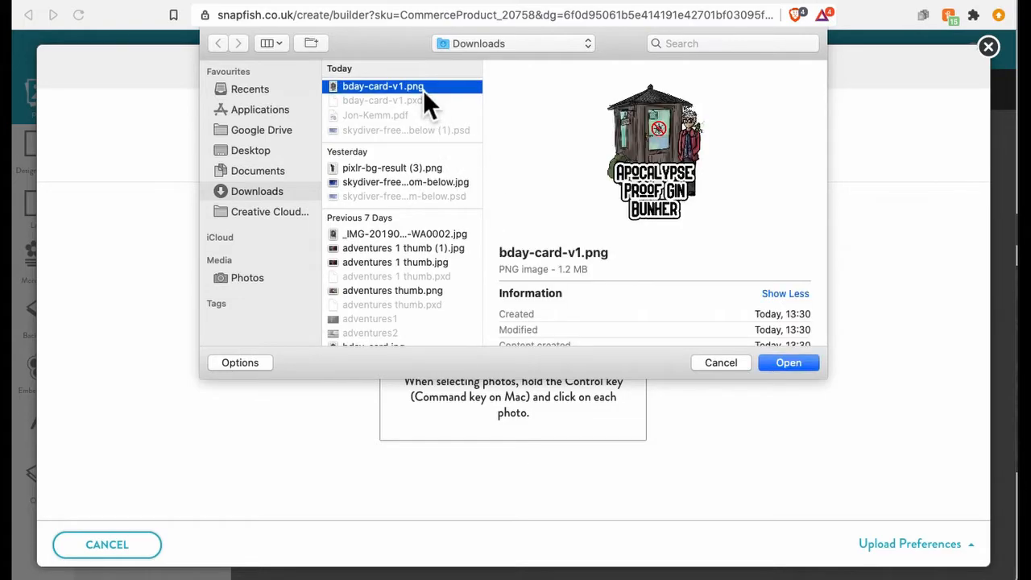
pyautogui.doubleClick(423, 89)
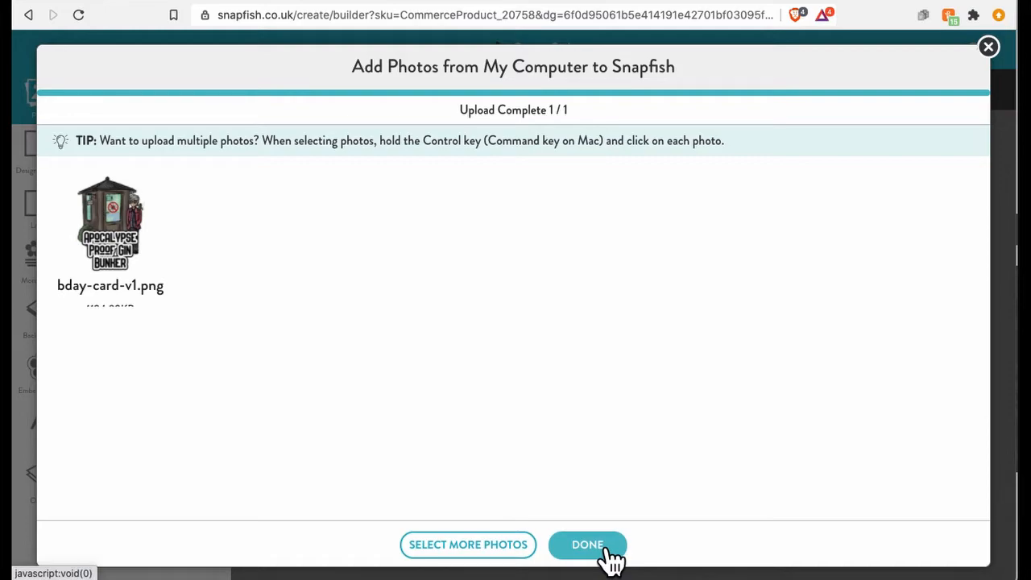
pyautogui.click(587, 545)
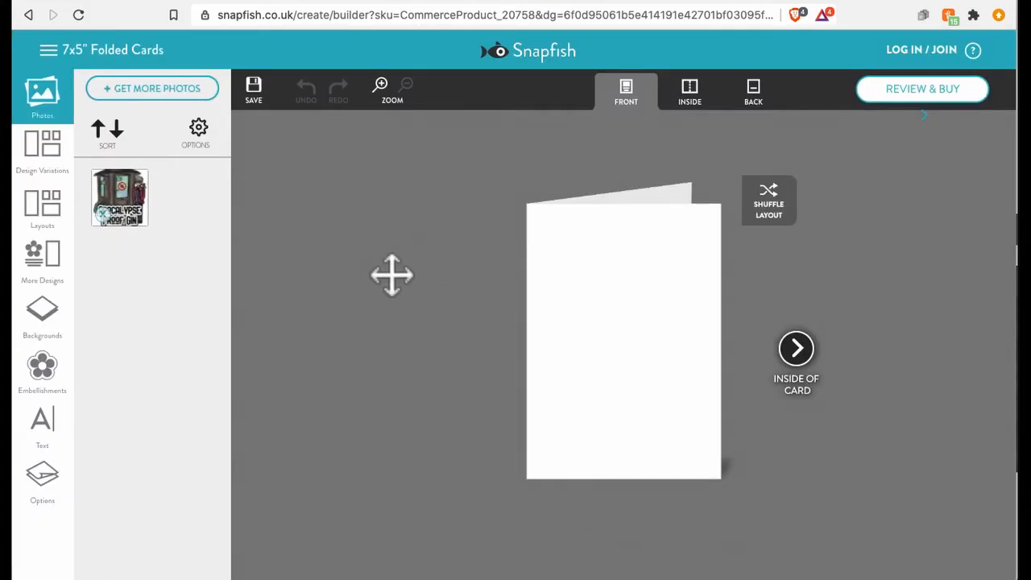
# - Place the uploaded bunker picture on the card front, enlarge it to nearly fill the page and centre it
pyautogui.moveTo(139, 214); pyautogui.dragTo(620, 287)
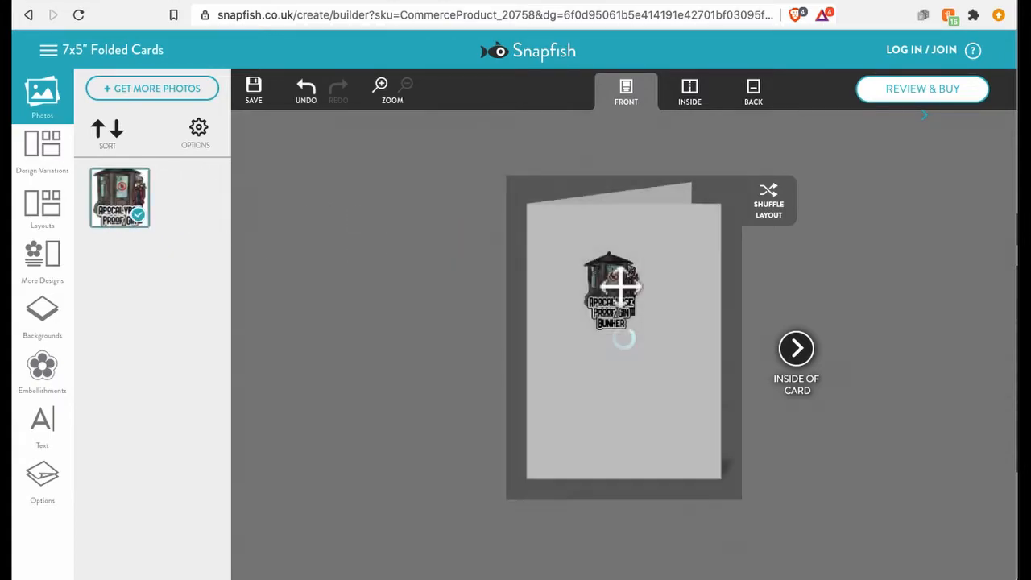
pyautogui.click(612, 276)
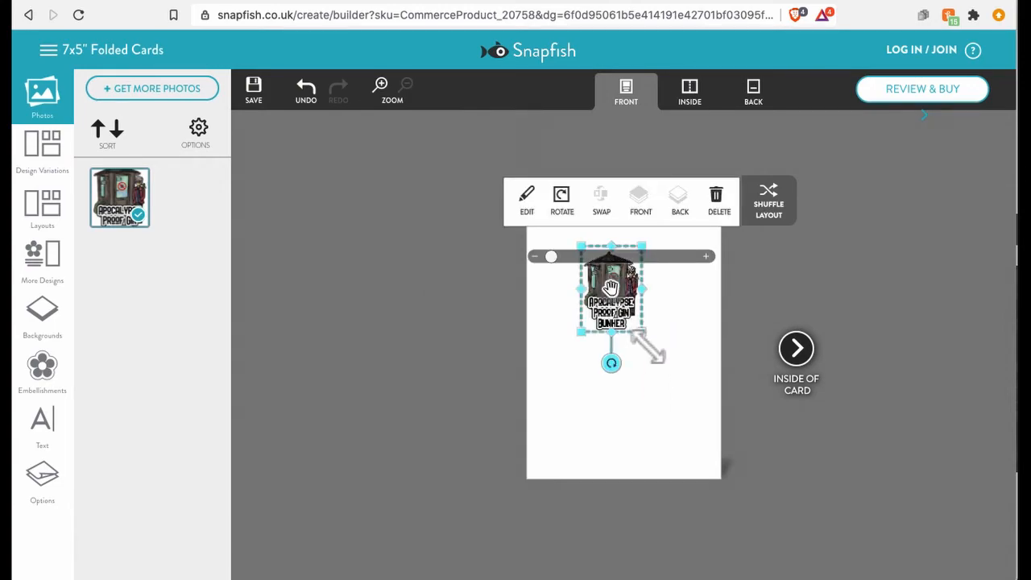
pyautogui.moveTo(653, 346); pyautogui.dragTo(722, 450)
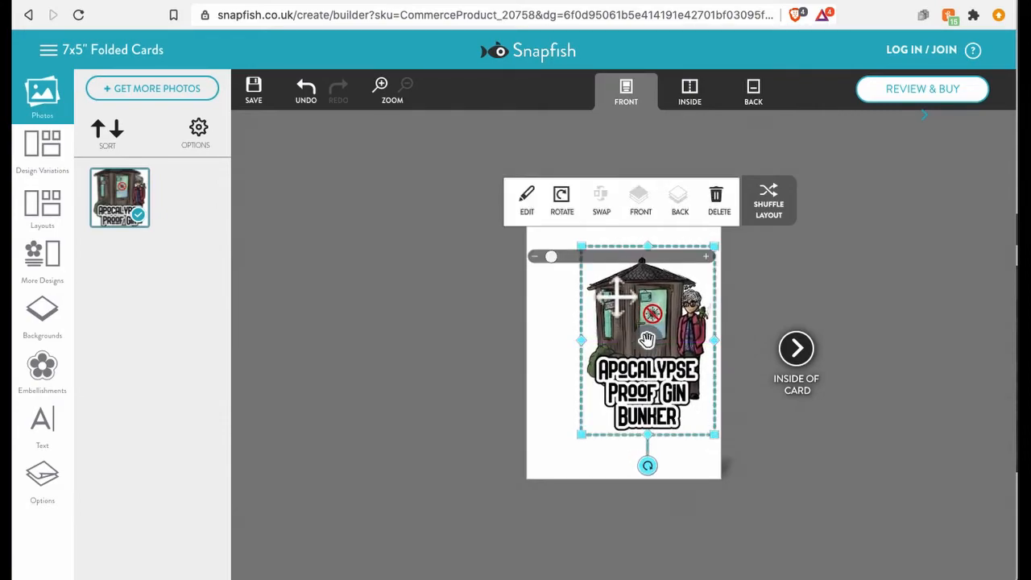
pyautogui.moveTo(594, 254); pyautogui.dragTo(532, 178)
pyautogui.moveTo(622, 305); pyautogui.dragTo(623, 340)
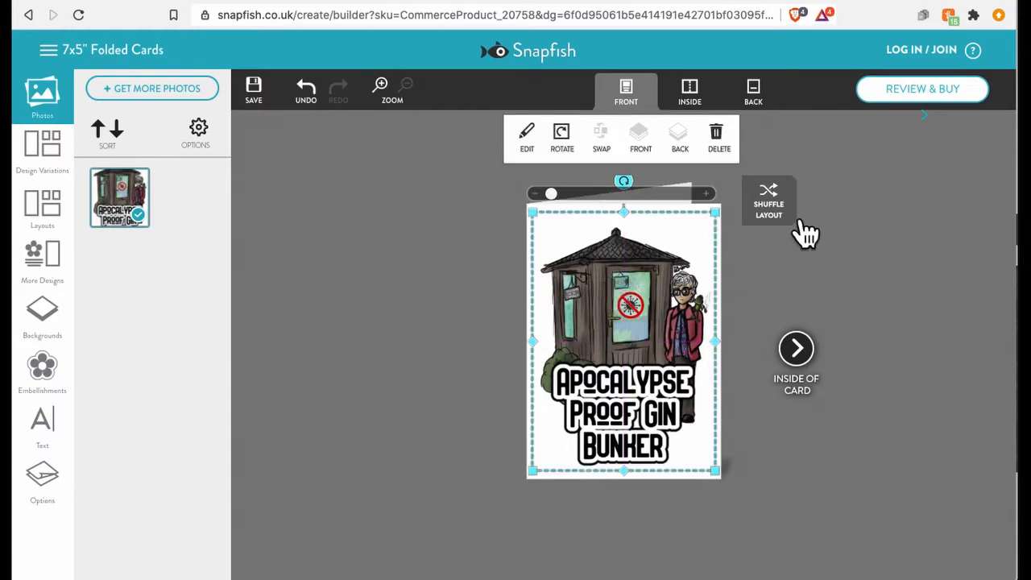
# - Go to the inside of the card and apply the basic layout with a short text box above a large one
pyautogui.click(801, 351)
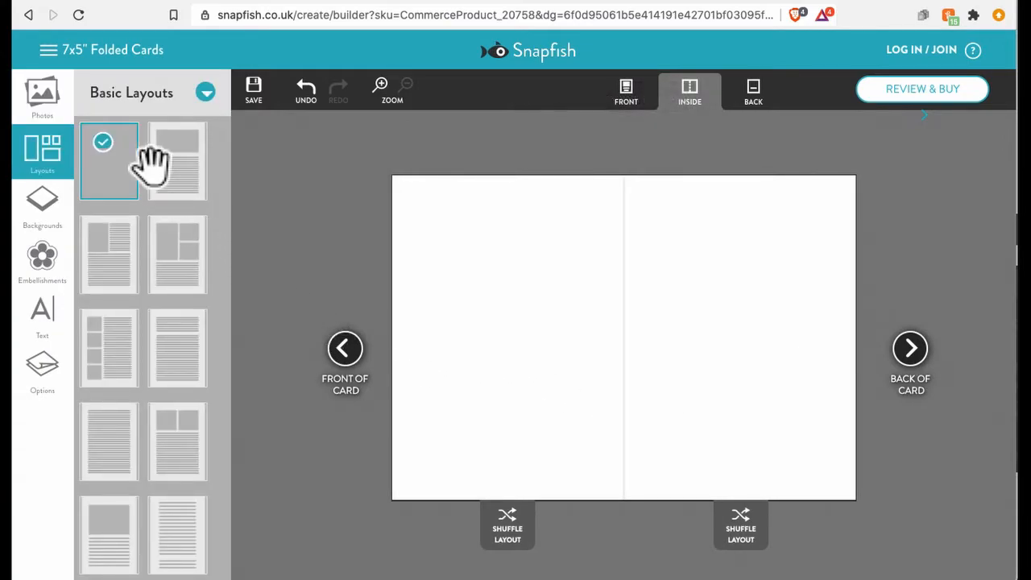
pyautogui.scroll(-3, 166, 427)
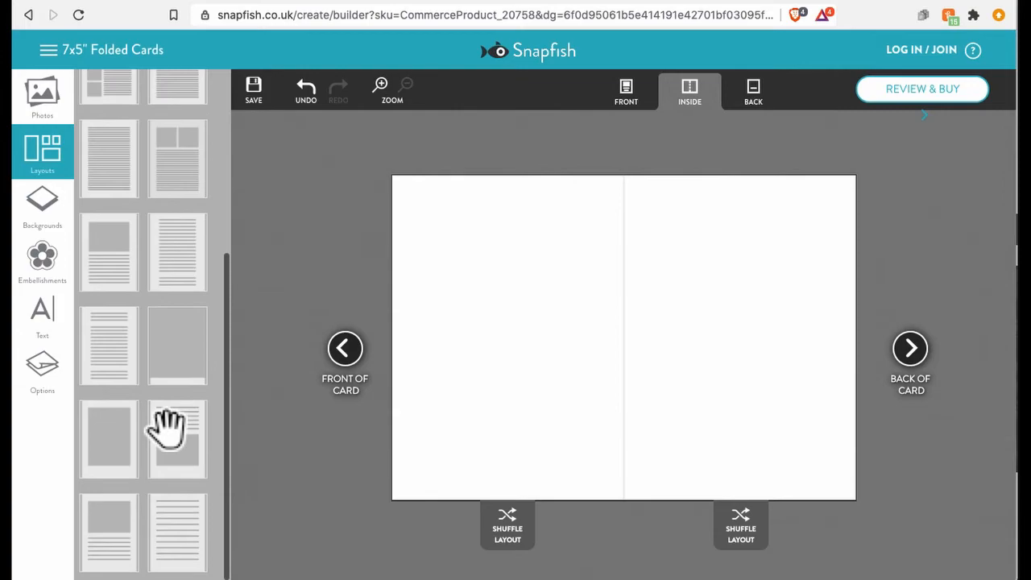
pyautogui.scroll(-2, 166, 426)
pyautogui.scroll(3, 166, 426)
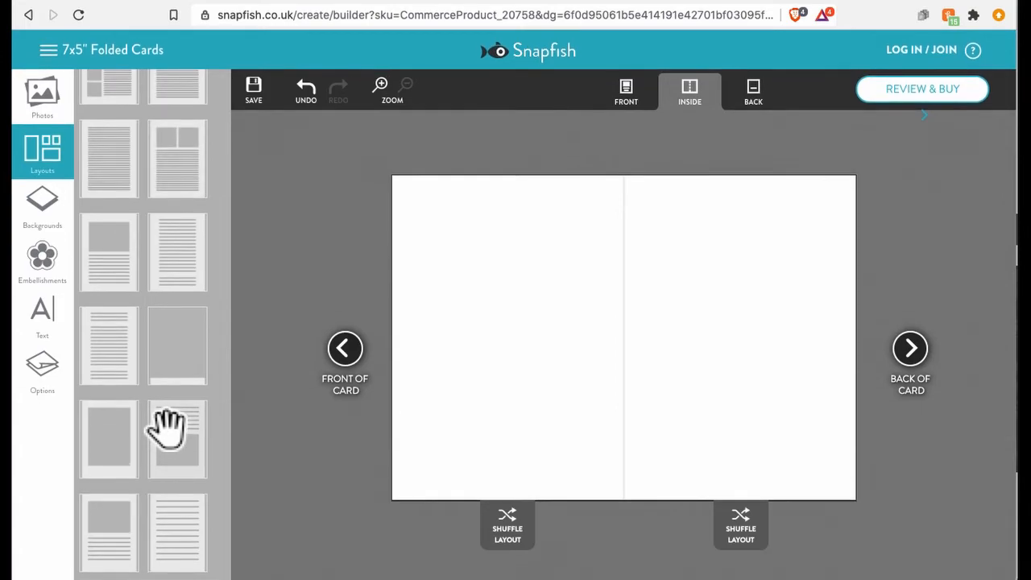
pyautogui.scroll(2, 166, 426)
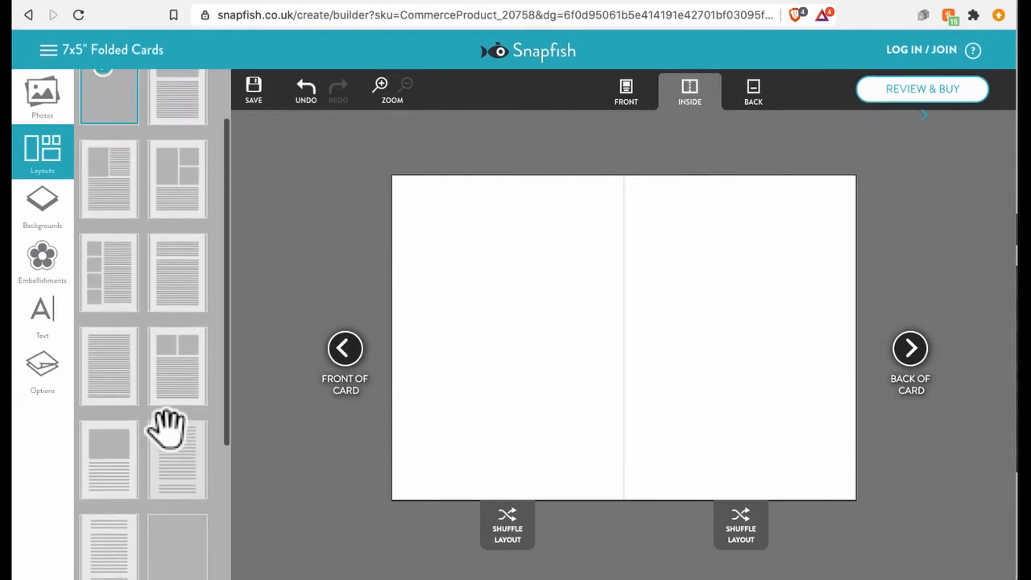
pyautogui.click(191, 297)
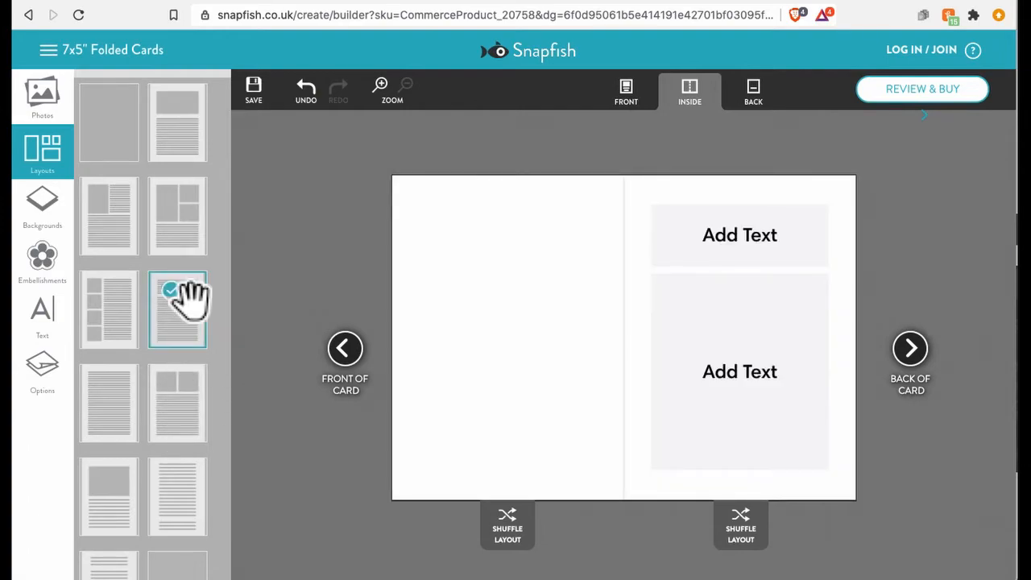
# - Enter "Dear mum," in the upper text box on the card's inside page
pyautogui.click(702, 257)
pyautogui.click(743, 258)
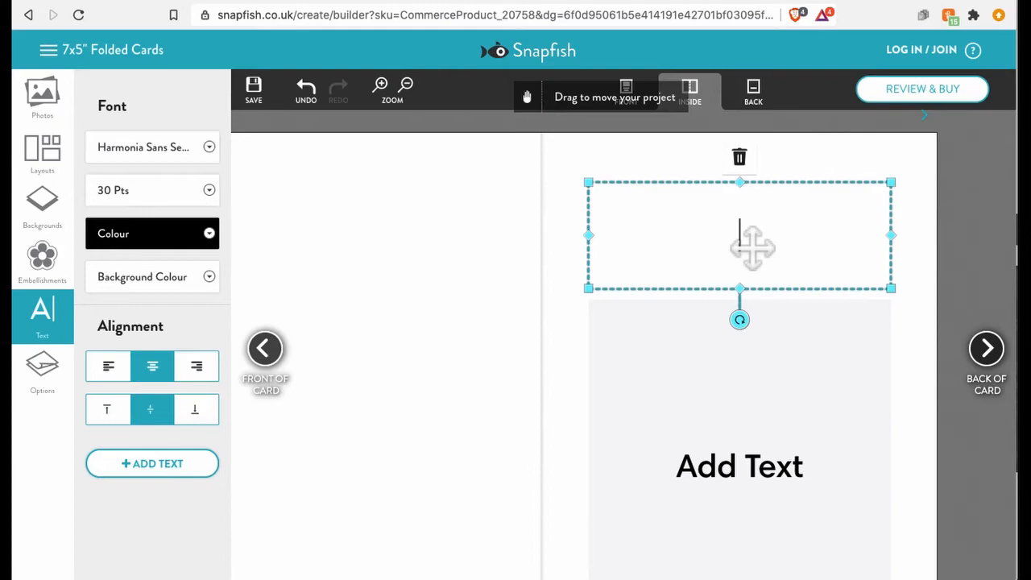
pyautogui.click(746, 256)
pyautogui.click(745, 244)
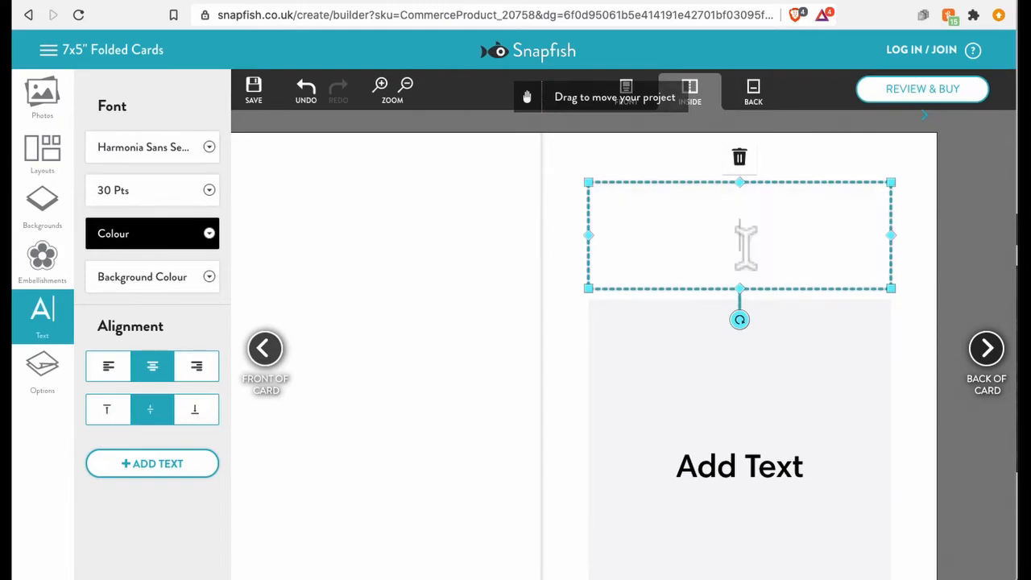
pyautogui.write('Dear')
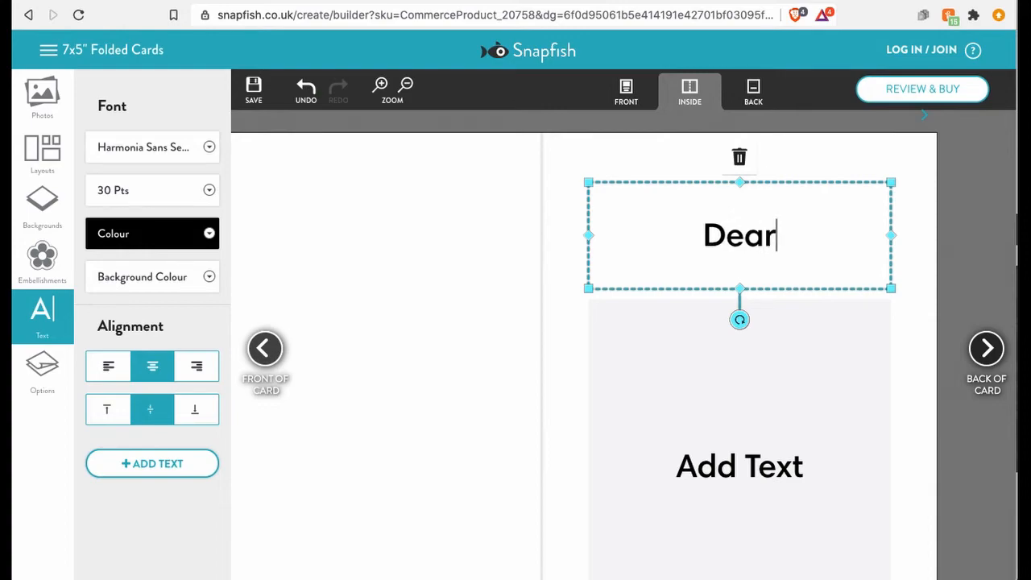
pyautogui.write(' mum,')
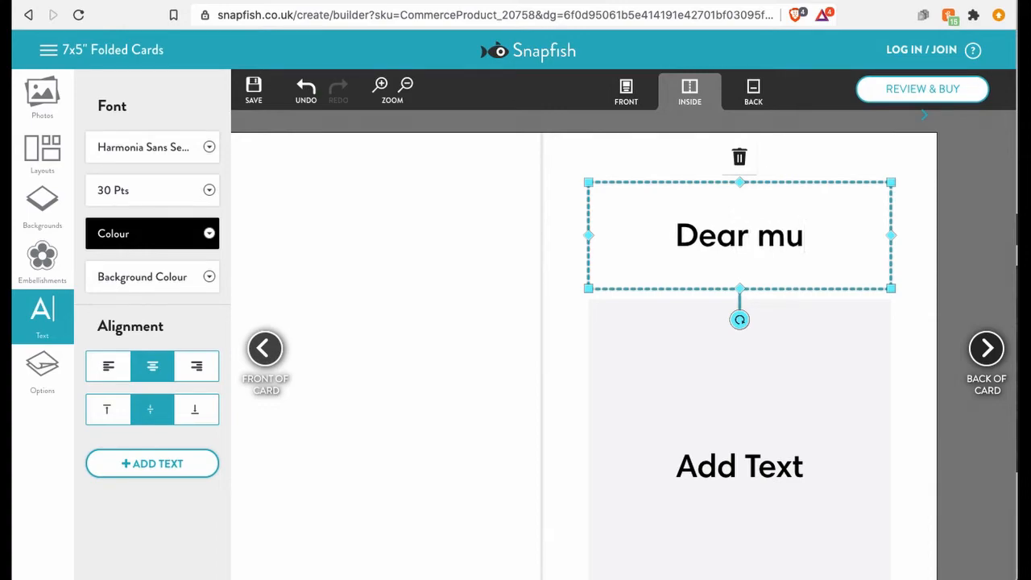
# - Enter "Happy birthday!" in the large lower text box on the card's inside page
pyautogui.click(786, 401)
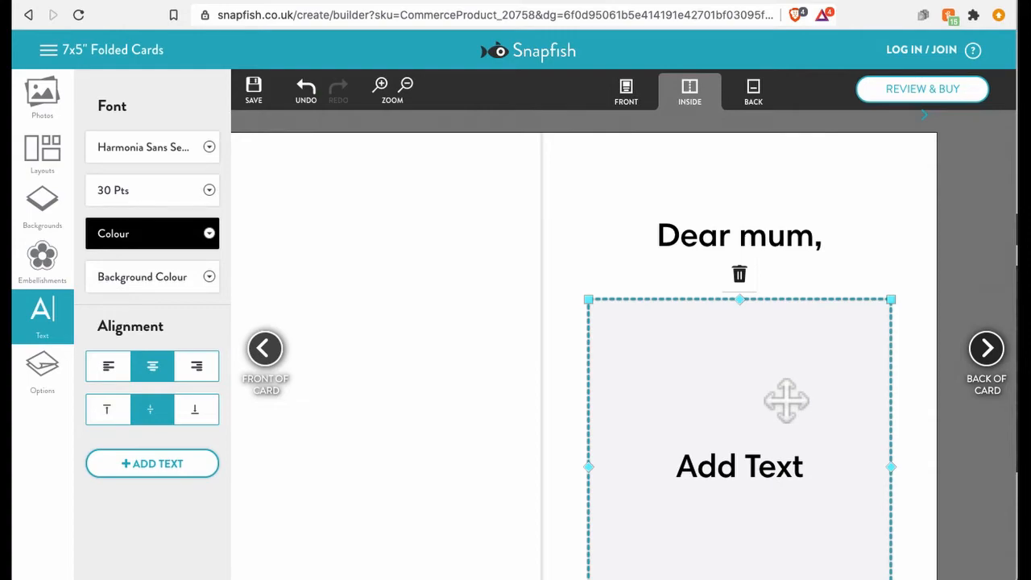
pyautogui.scroll(-3, 774, 465)
pyautogui.click(772, 460)
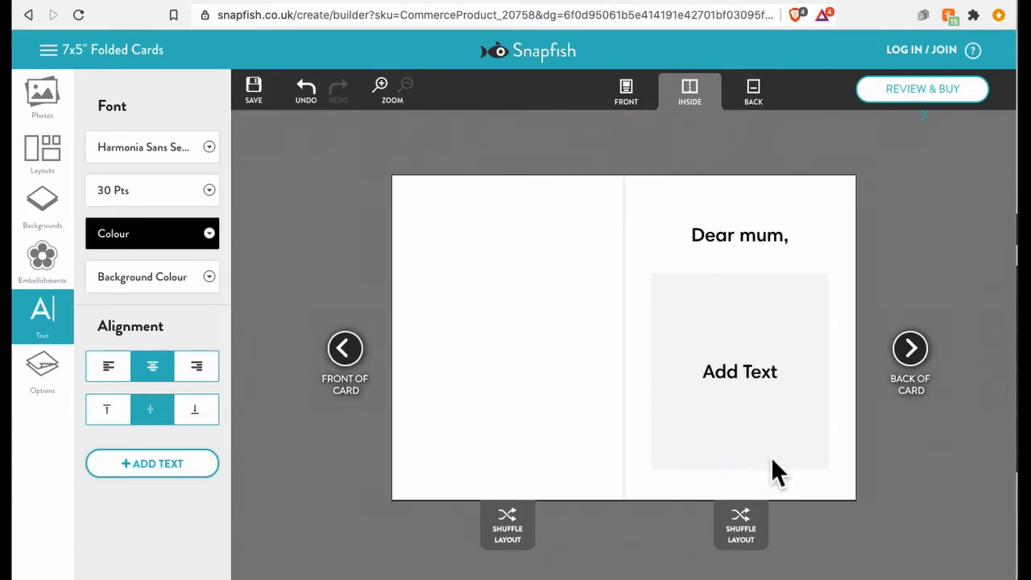
pyautogui.click(772, 474)
pyautogui.click(739, 392)
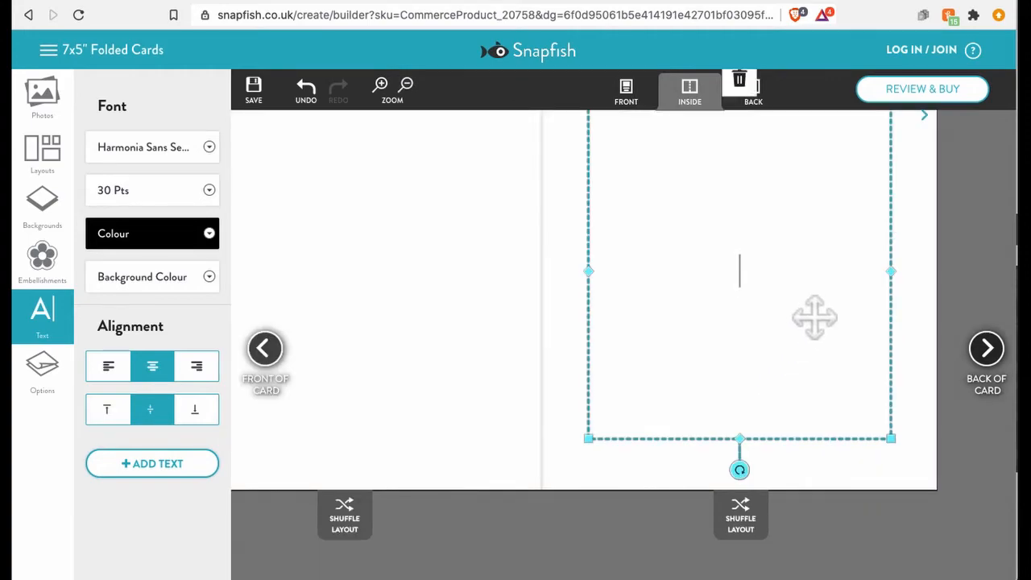
pyautogui.write('Happy')
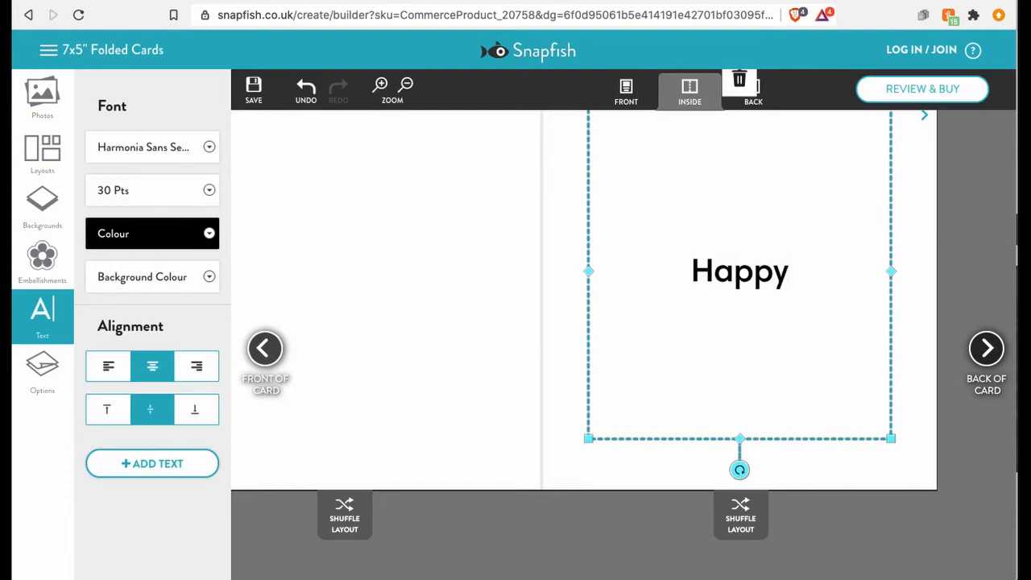
pyautogui.write(' bir')
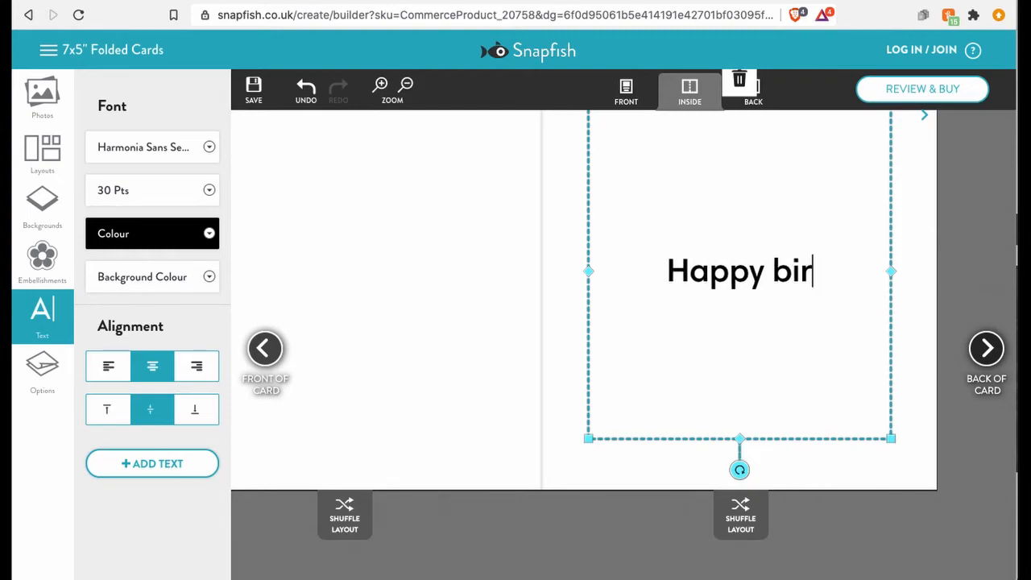
pyautogui.write('thda')
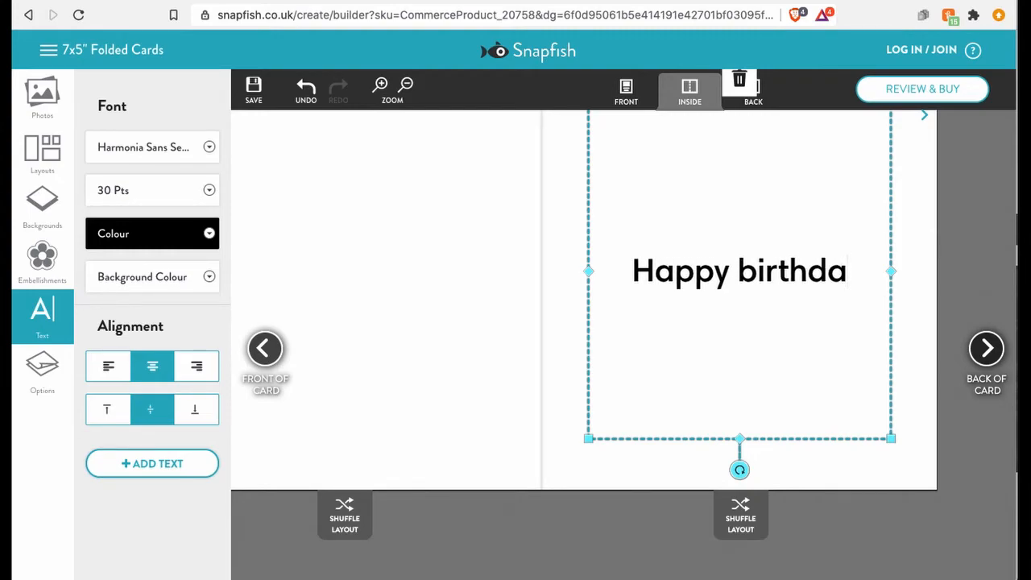
pyautogui.write('y!')
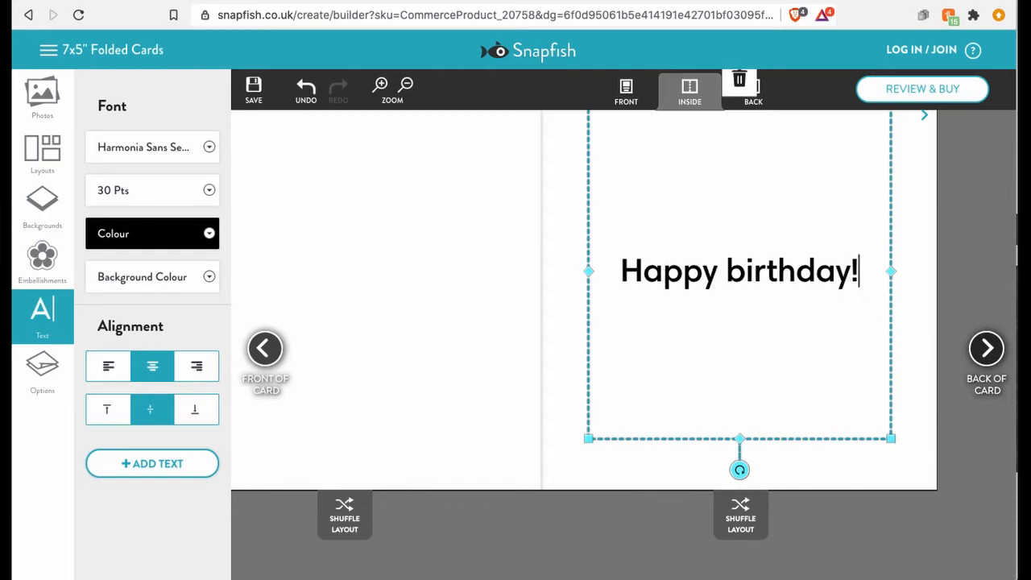
# - Check the back and inside of the card, review the finished card's front and inside, and add it to the cart
pyautogui.click(1001, 369)
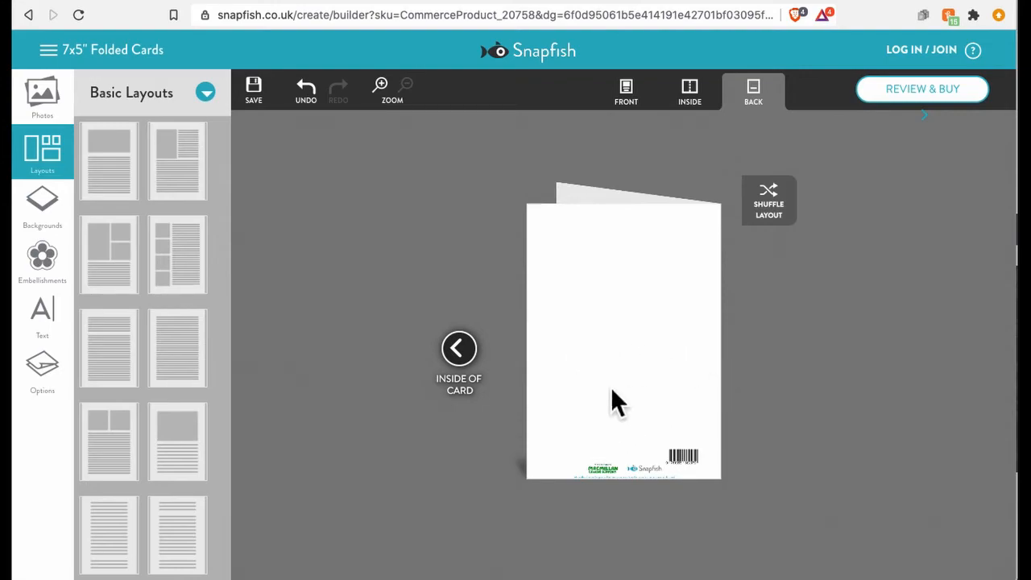
pyautogui.click(480, 364)
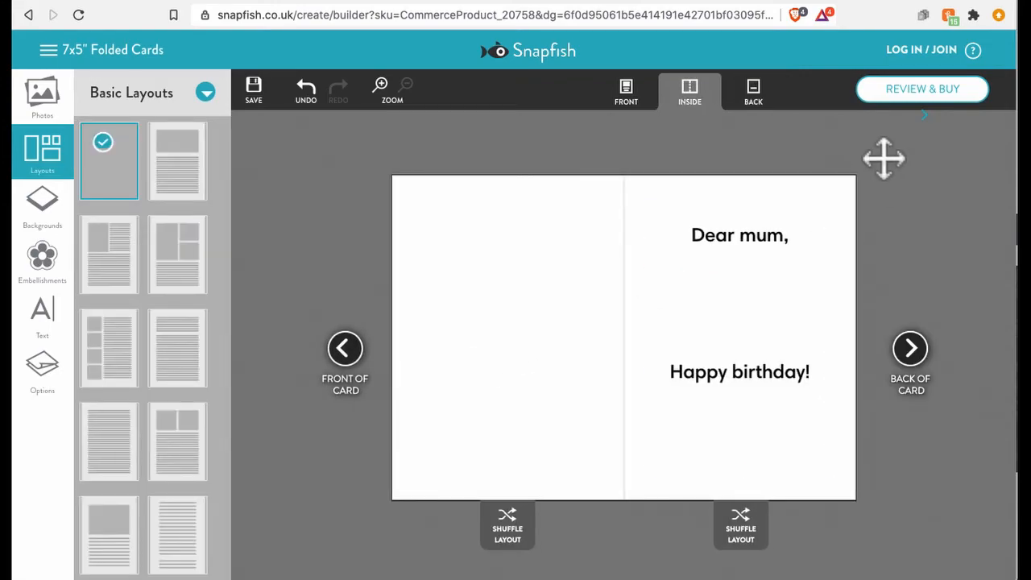
pyautogui.click(955, 93)
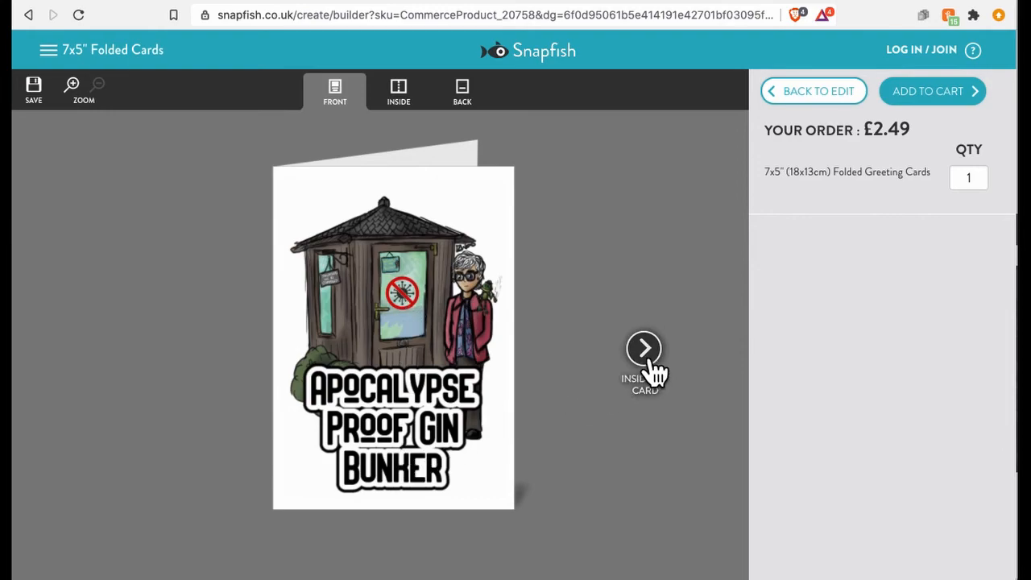
pyautogui.click(642, 350)
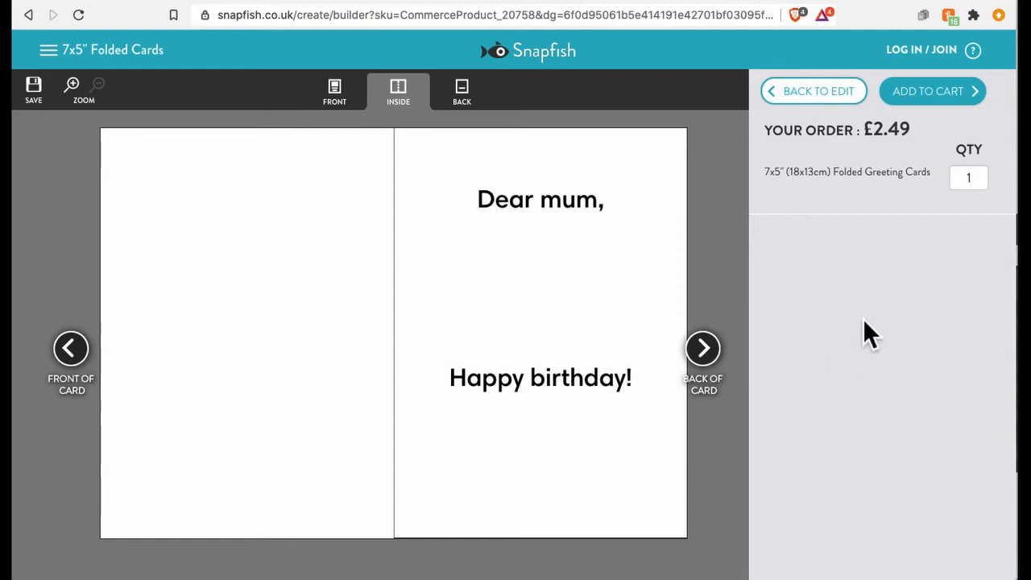
pyautogui.click(967, 94)
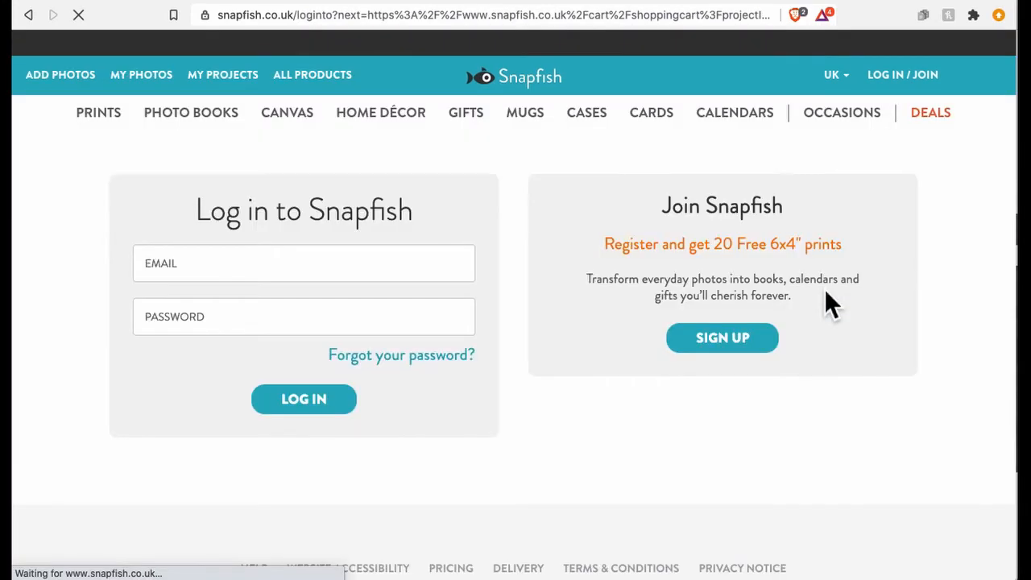